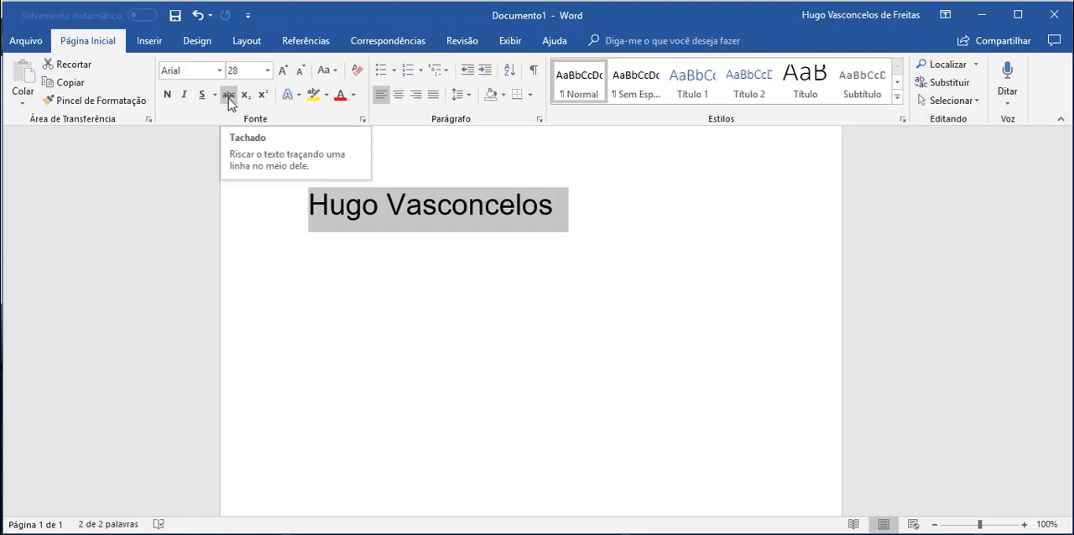
Step: Apply strikethrough to the selected full name and remove it again
left_click(228, 96)
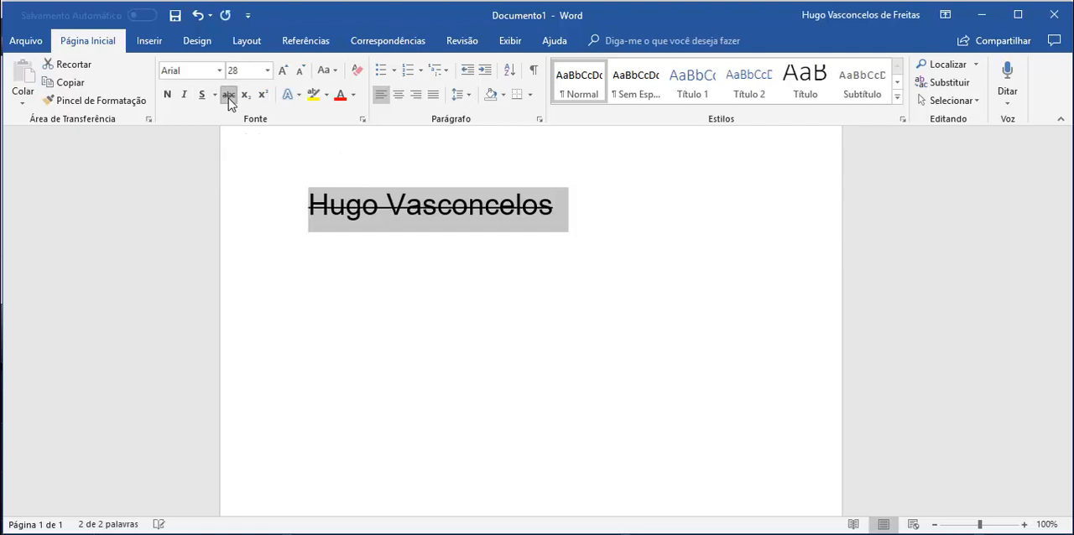
left_click(228, 96)
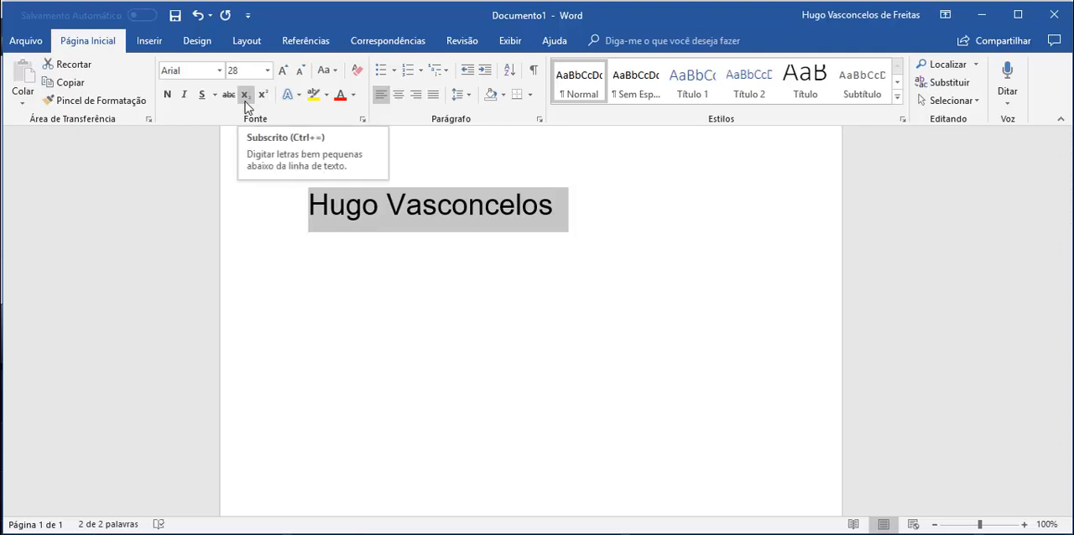
Step: Add the text H2O on a new line below the name and format its 2 as subscript
left_click(590, 214)
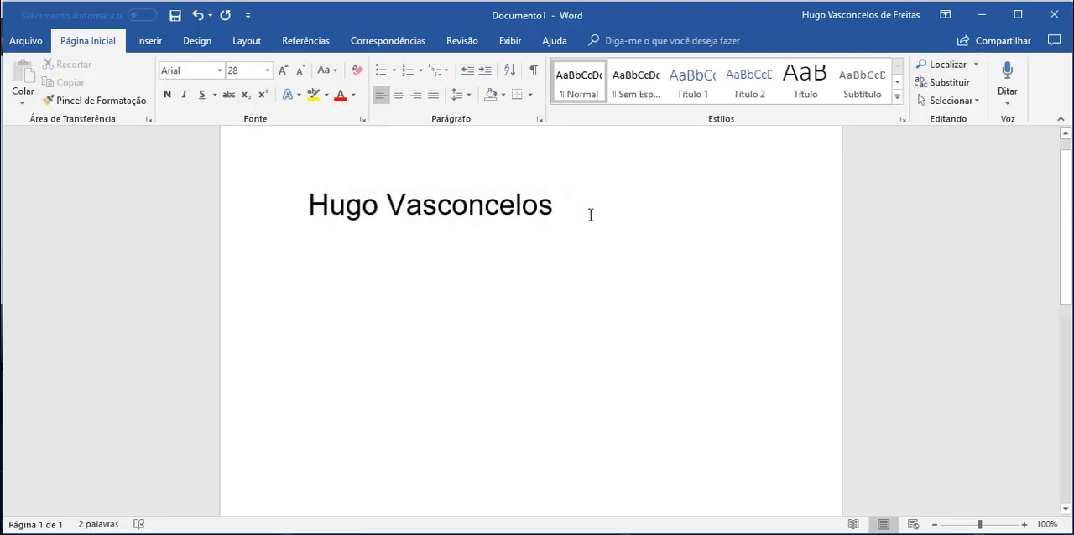
key("Return")
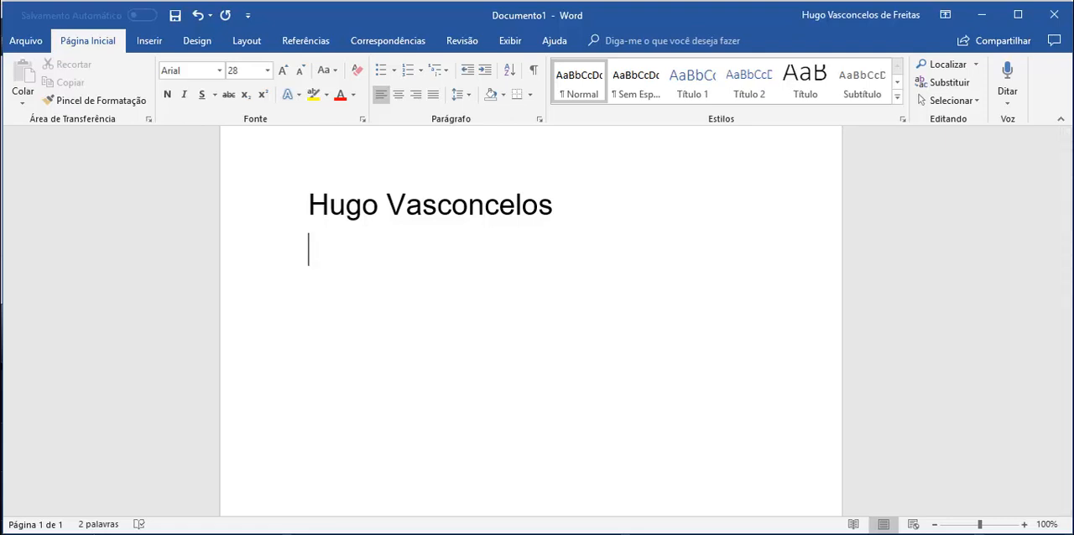
type("H2O")
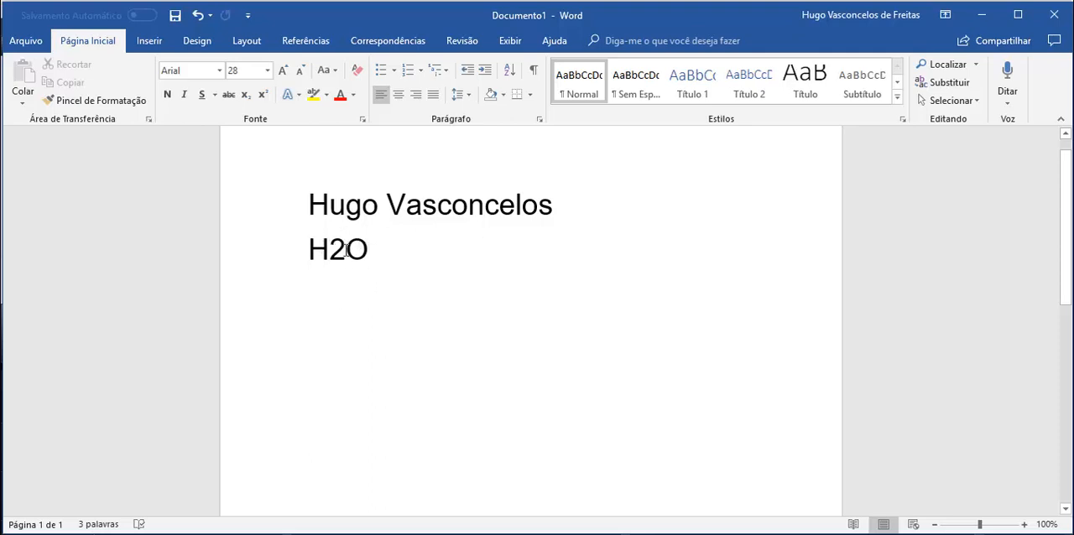
left_click_drag(347, 249, 333, 249)
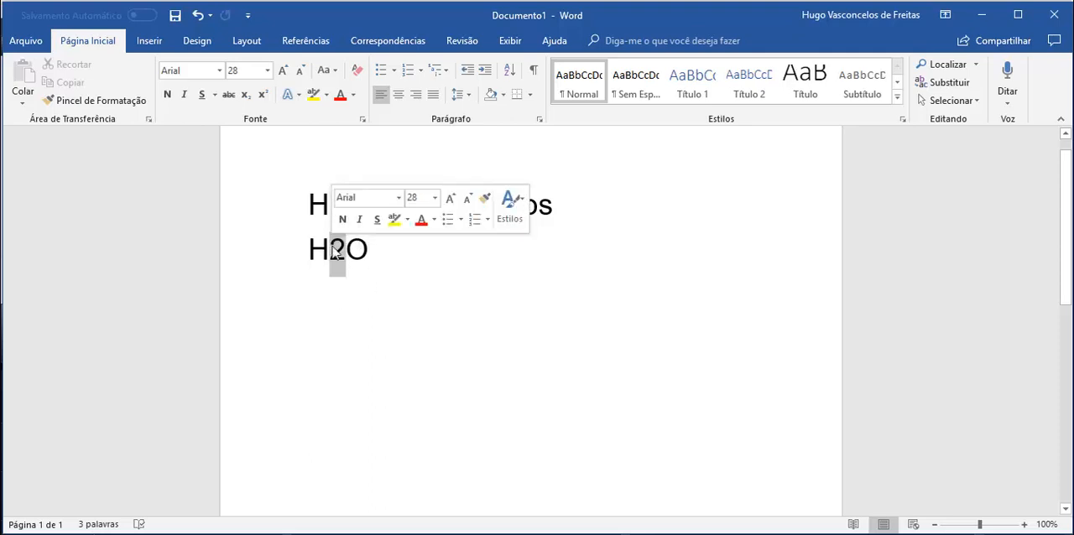
left_click(245, 98)
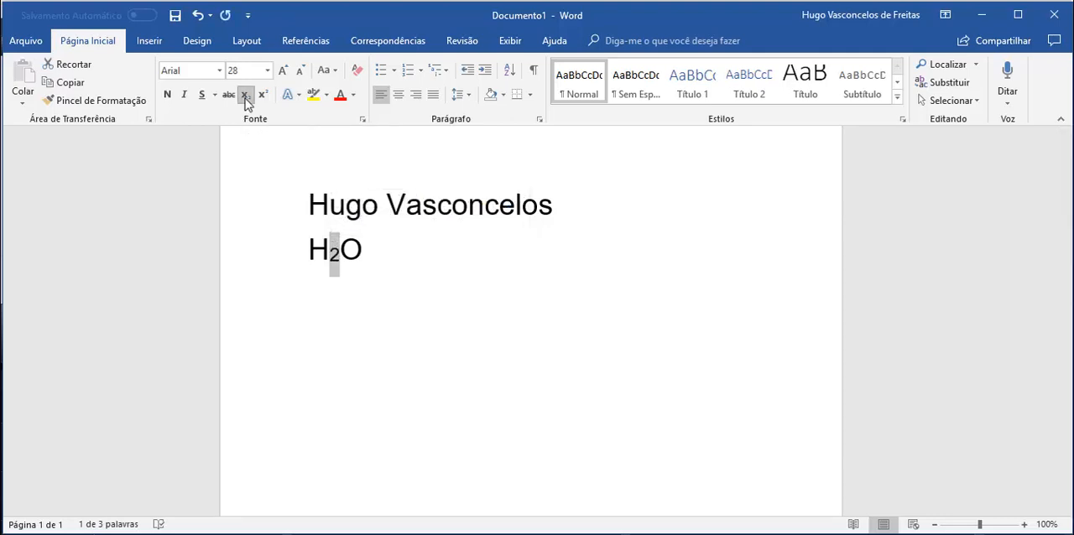
Step: Try superscript on the 2 in H2O, clear it, and restore the subscript
left_click(262, 98)
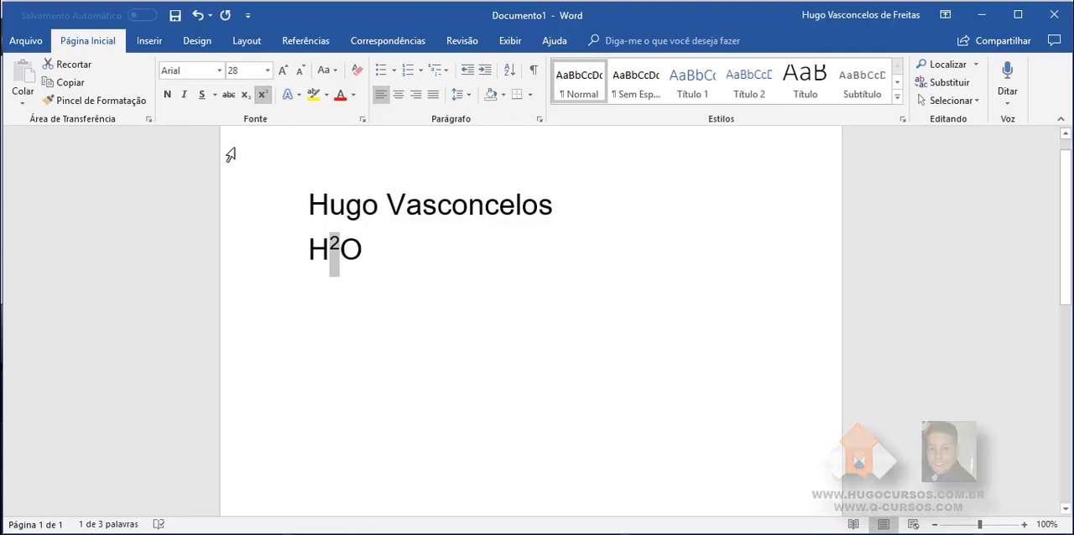
left_click(264, 97)
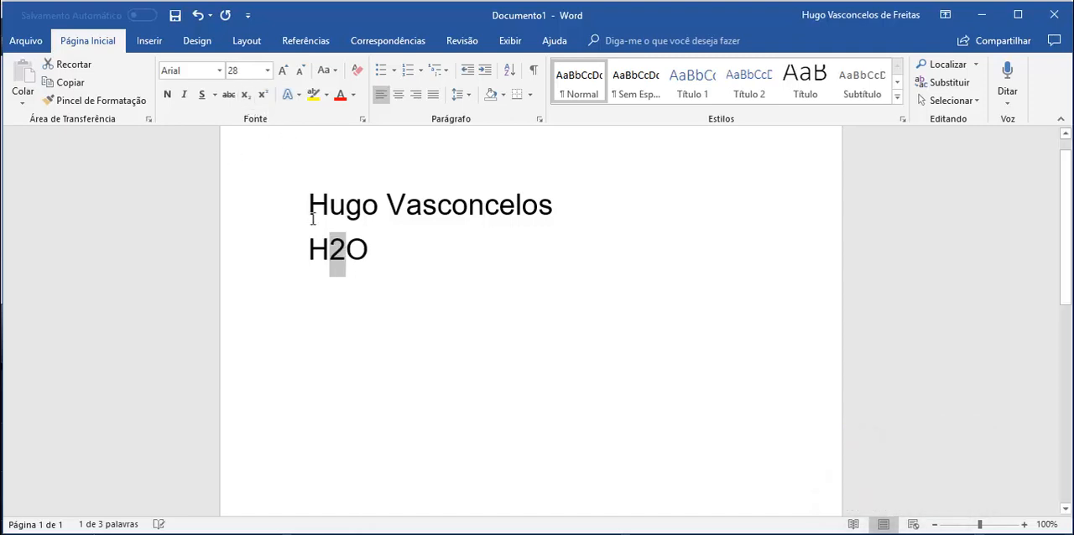
left_click(248, 100)
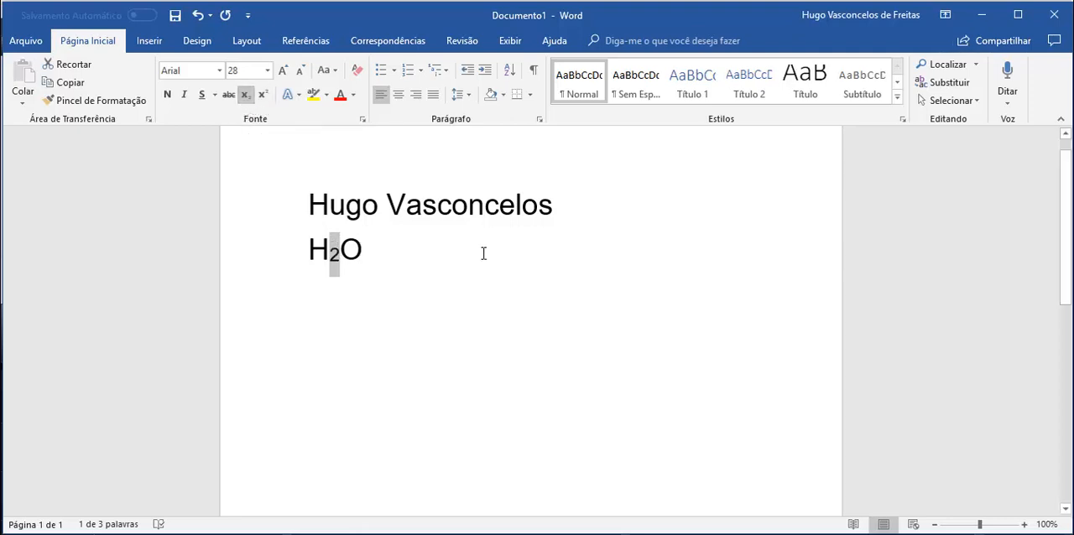
Step: Apply the light blue shadowed preset from the third row of text effects to the first name
left_click_drag(383, 206, 315, 210)
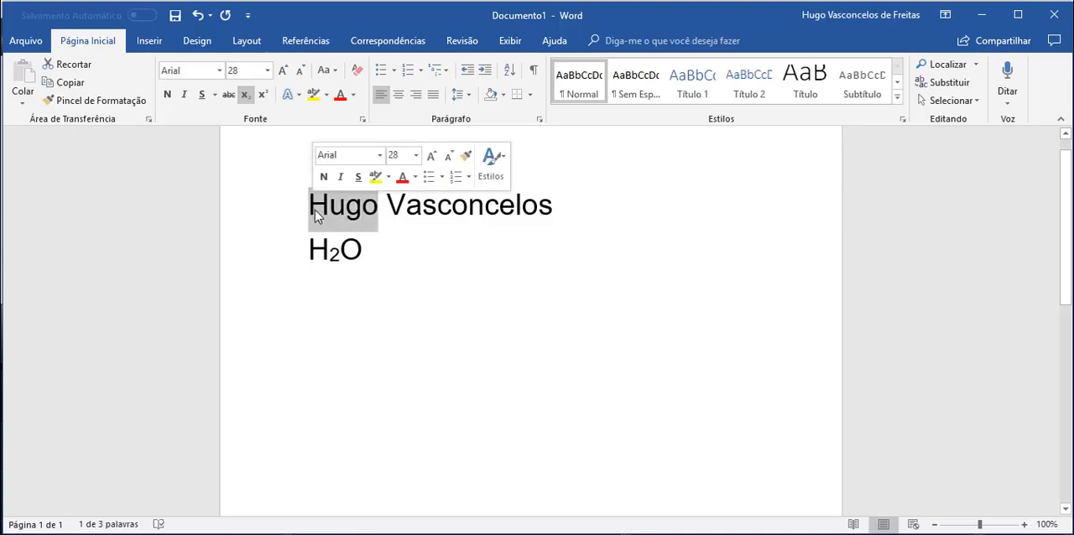
left_click(299, 96)
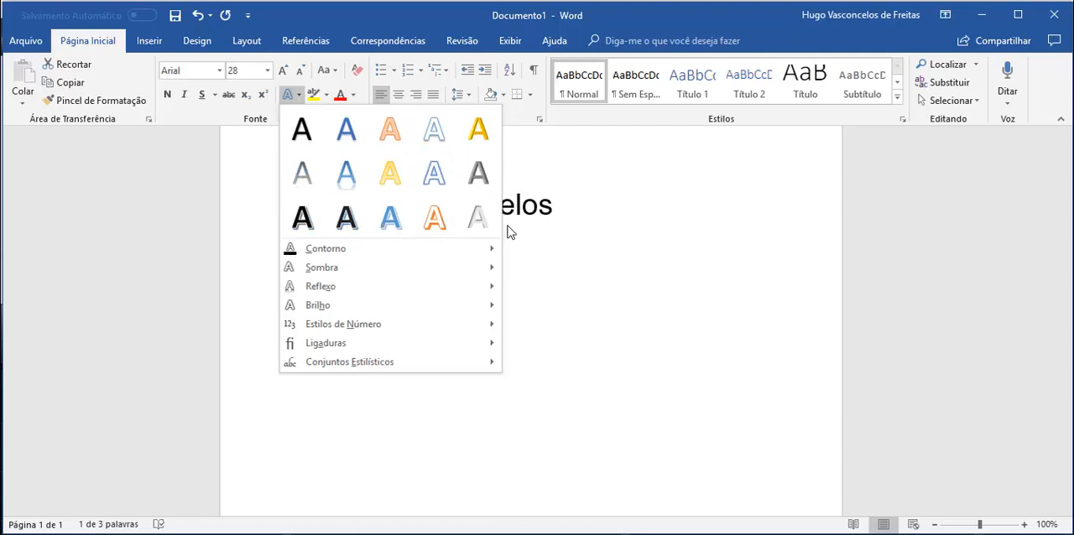
left_click(540, 252)
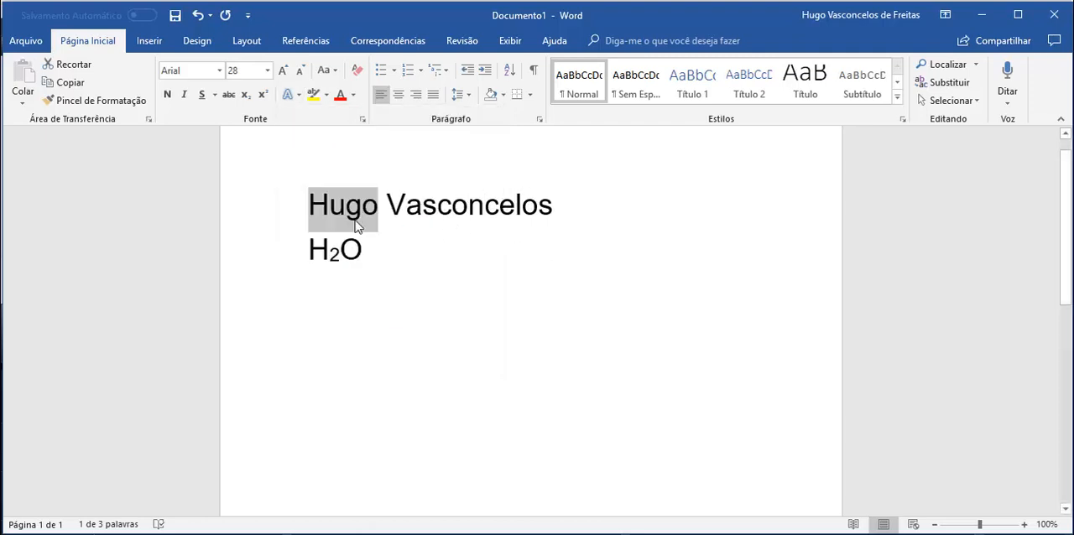
left_click(288, 94)
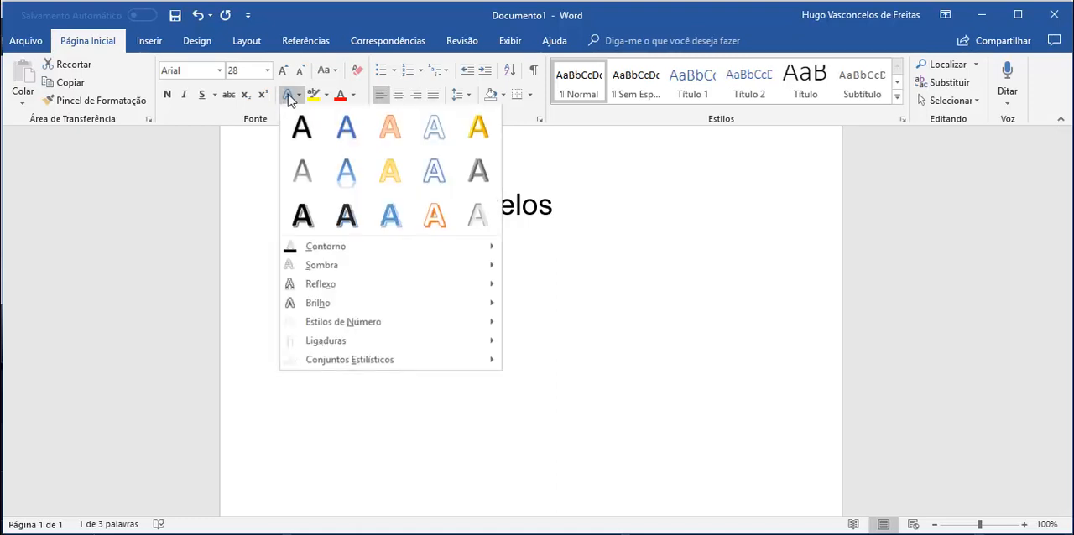
left_click(401, 210)
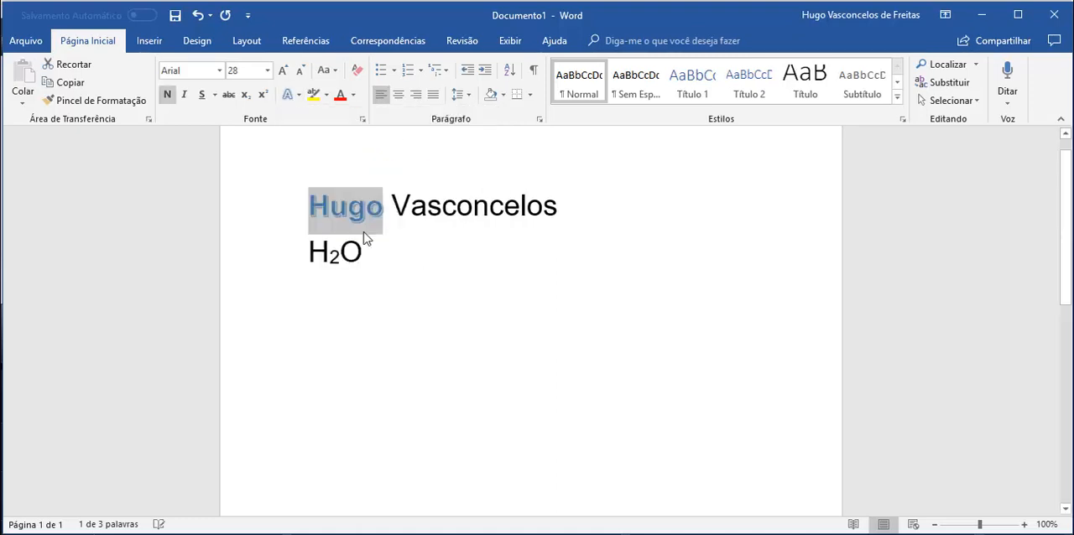
left_click(412, 344)
Step: Select the surname and look through the outline and other text effect options
left_click_drag(391, 206, 563, 206)
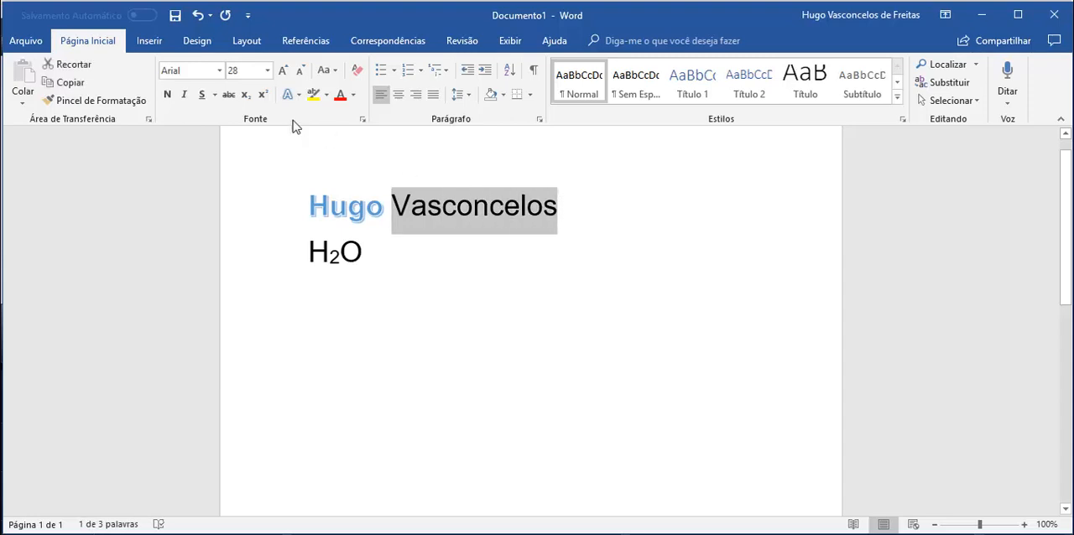
left_click(288, 94)
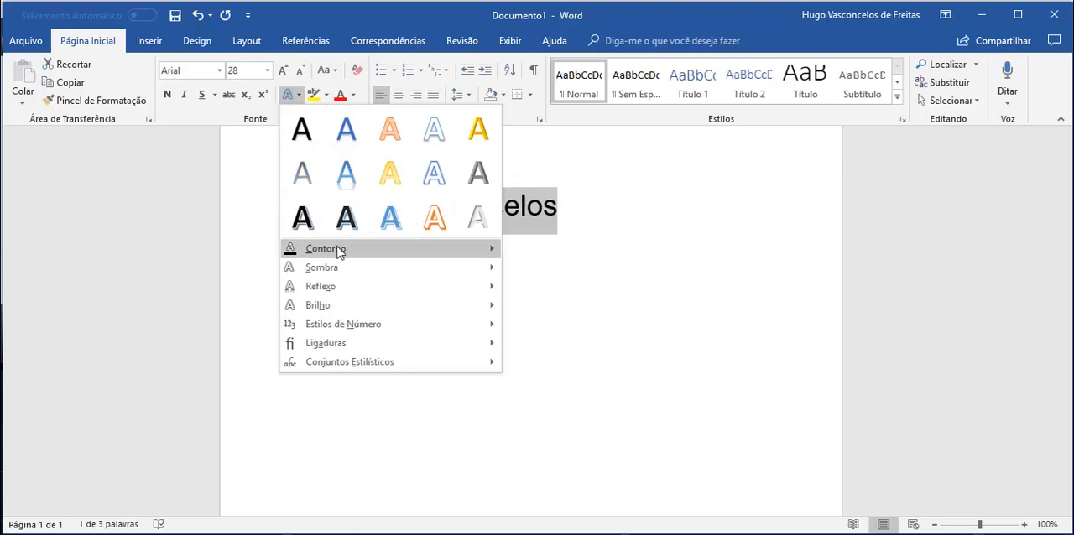
mouse_move(339, 249)
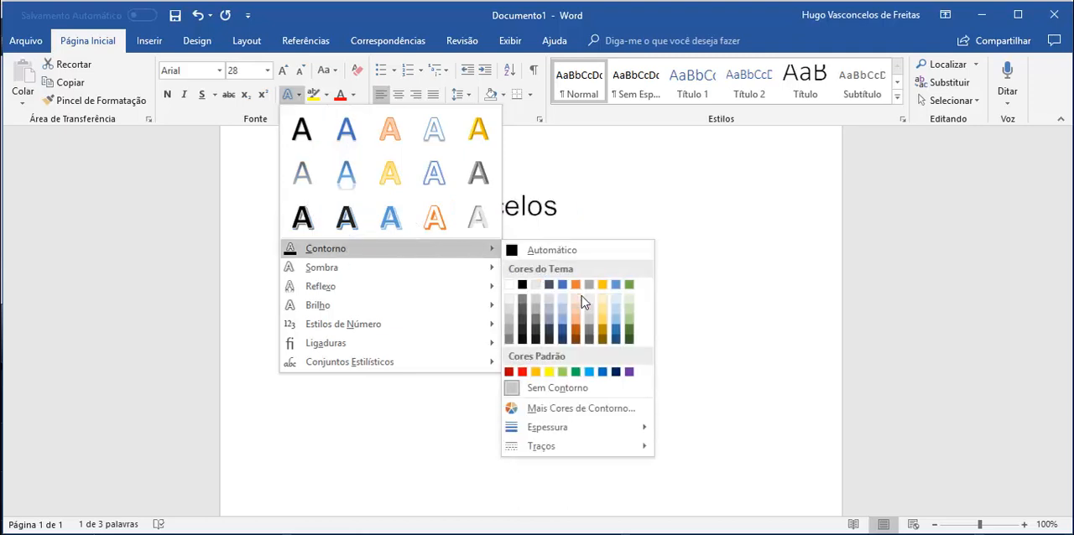
mouse_move(473, 267)
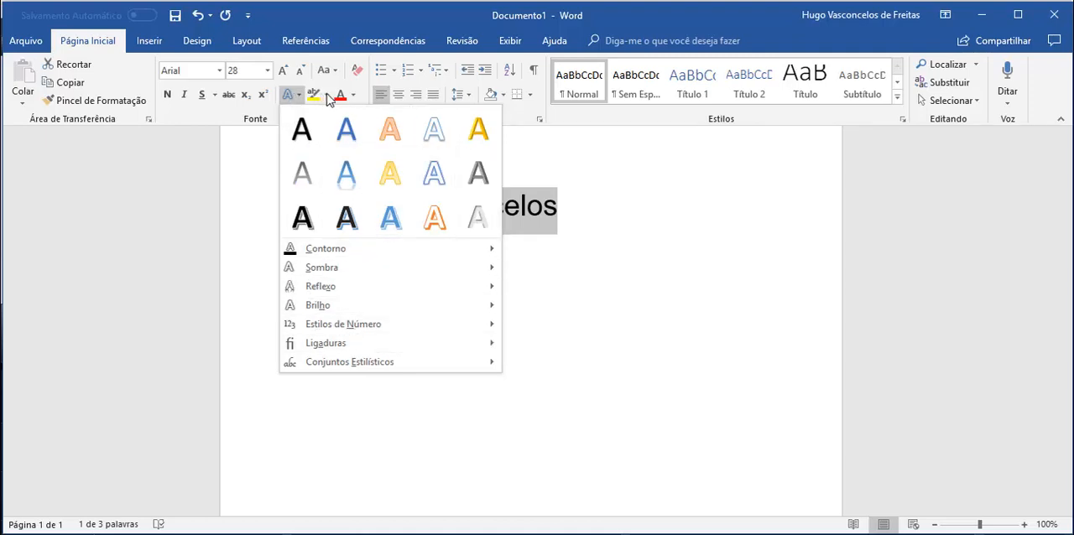
Step: Highlight the surname in 25% gray
left_click(328, 96)
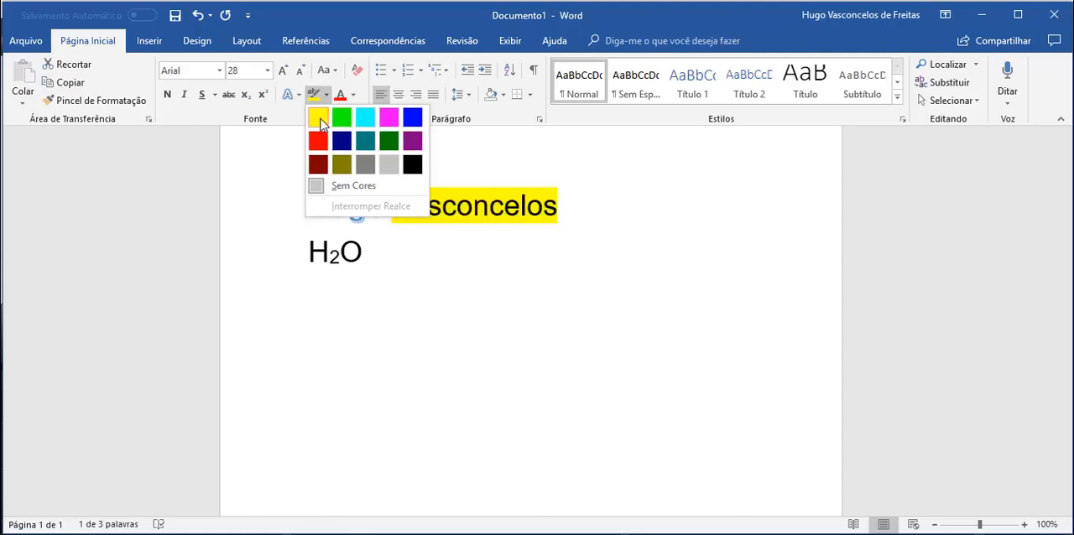
left_click(365, 166)
left_click(415, 291)
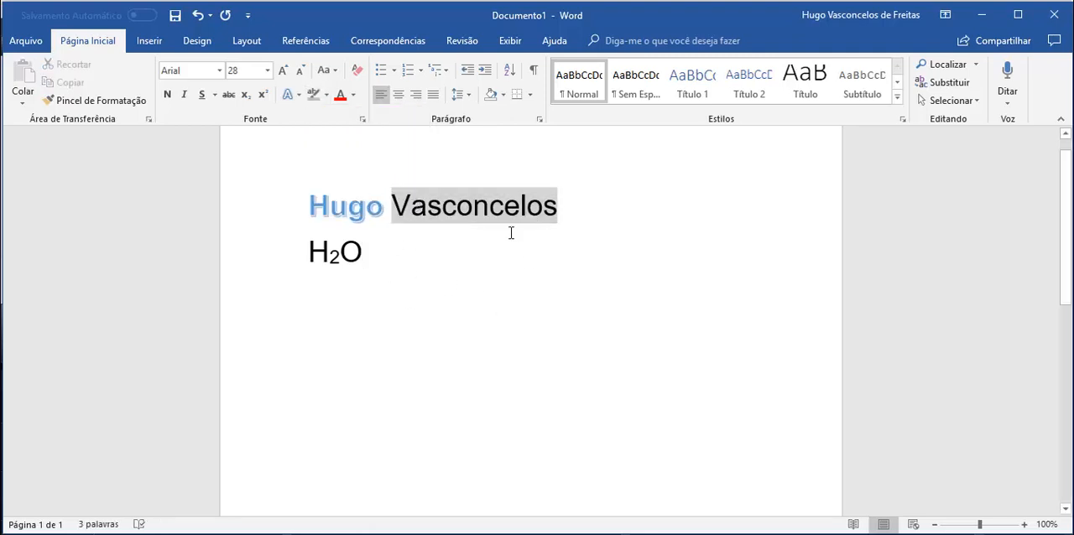
Step: Change the surname's highlight colour to dark red
left_click_drag(560, 205, 391, 208)
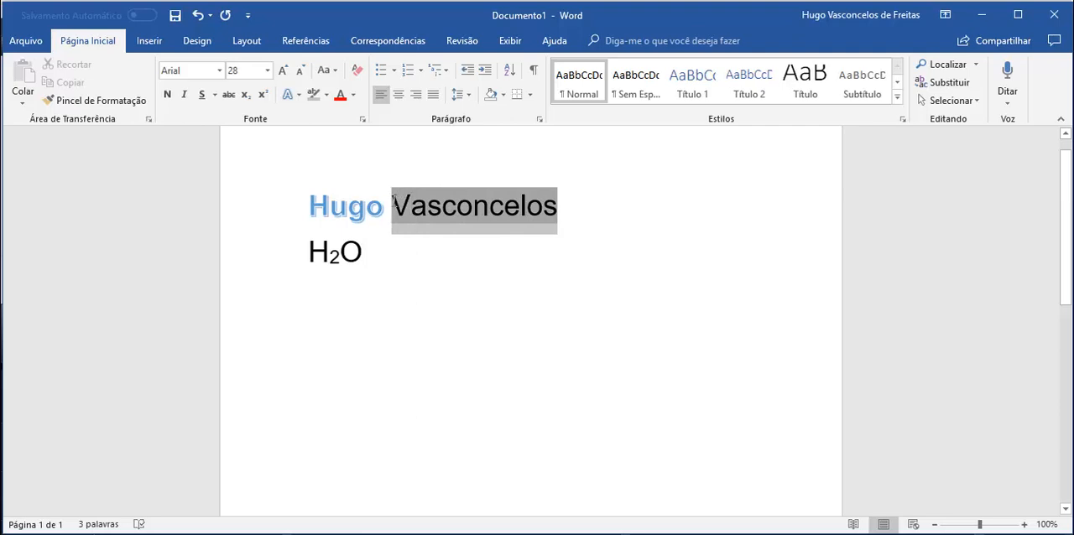
left_click(327, 95)
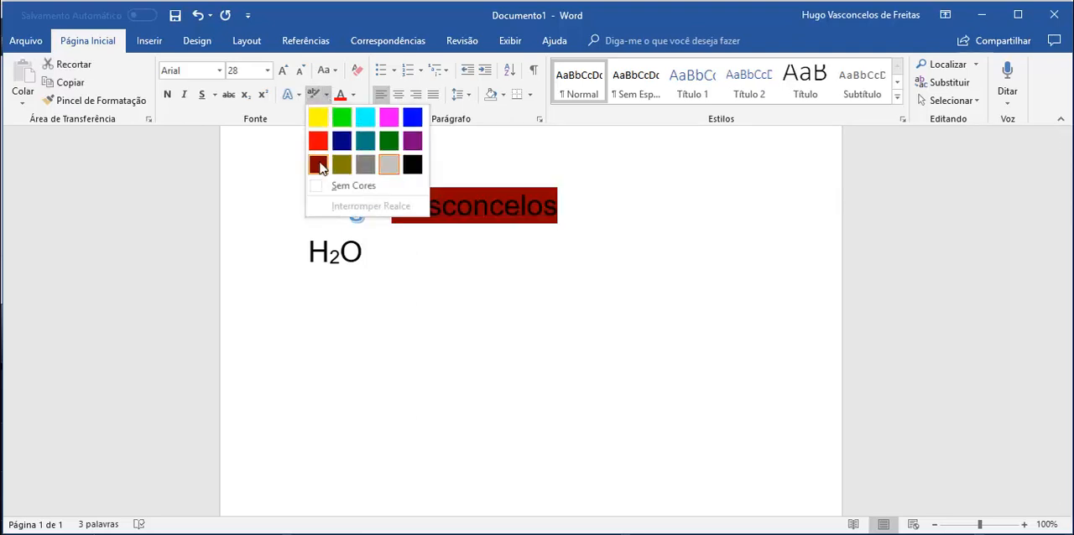
left_click(318, 166)
left_click(471, 345)
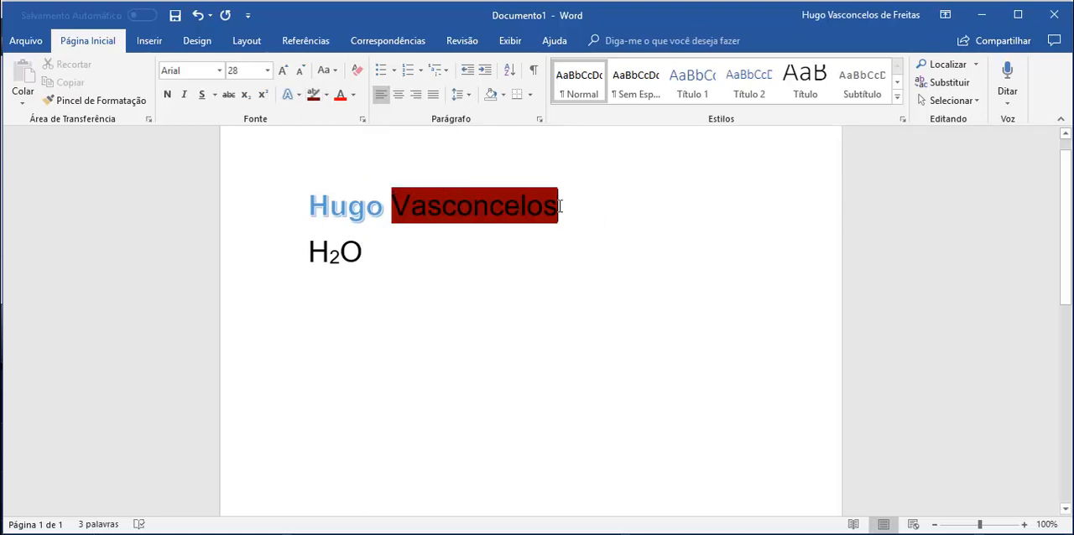
Step: Remove the highlight colour from the surname
left_click_drag(559, 205, 392, 204)
left_click(326, 96)
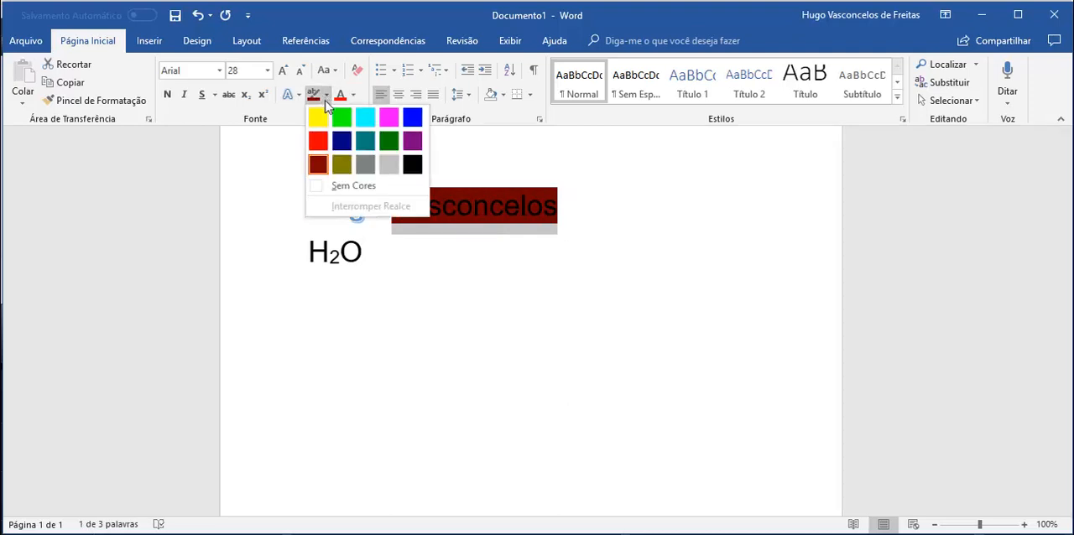
left_click(357, 187)
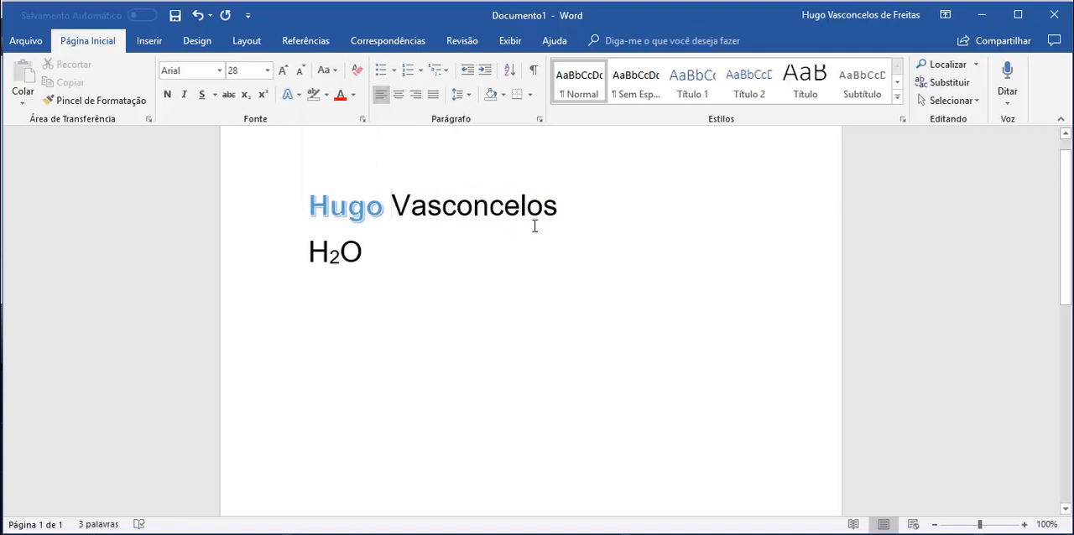
Step: Highlight the surname in dark blue
double_click(509, 203)
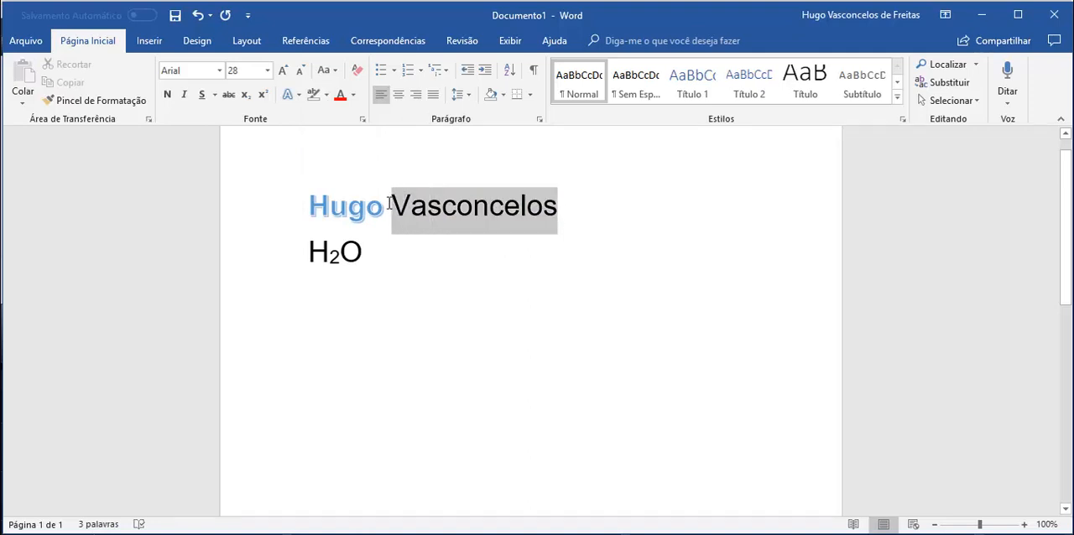
left_click(326, 95)
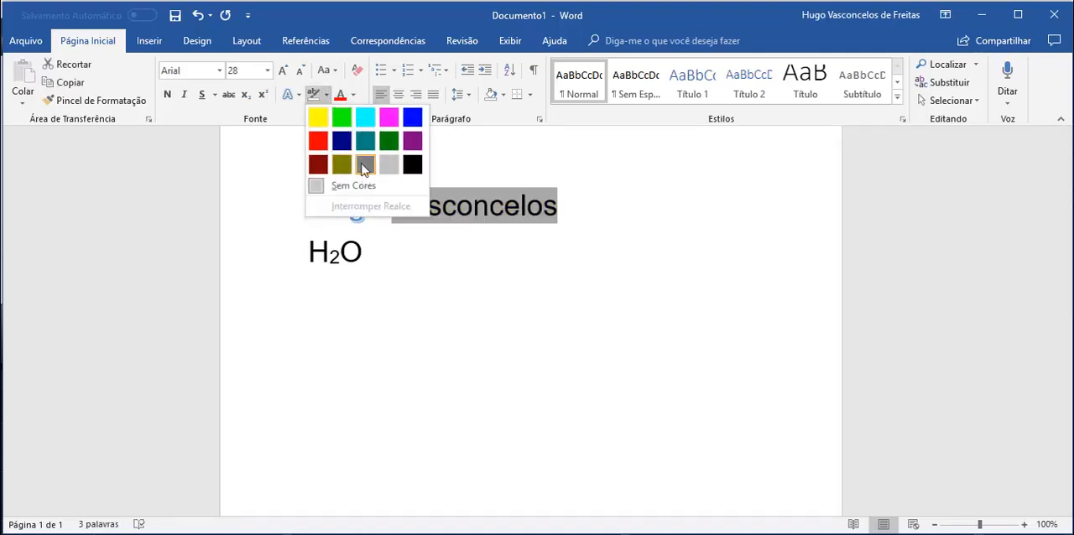
key("Escape")
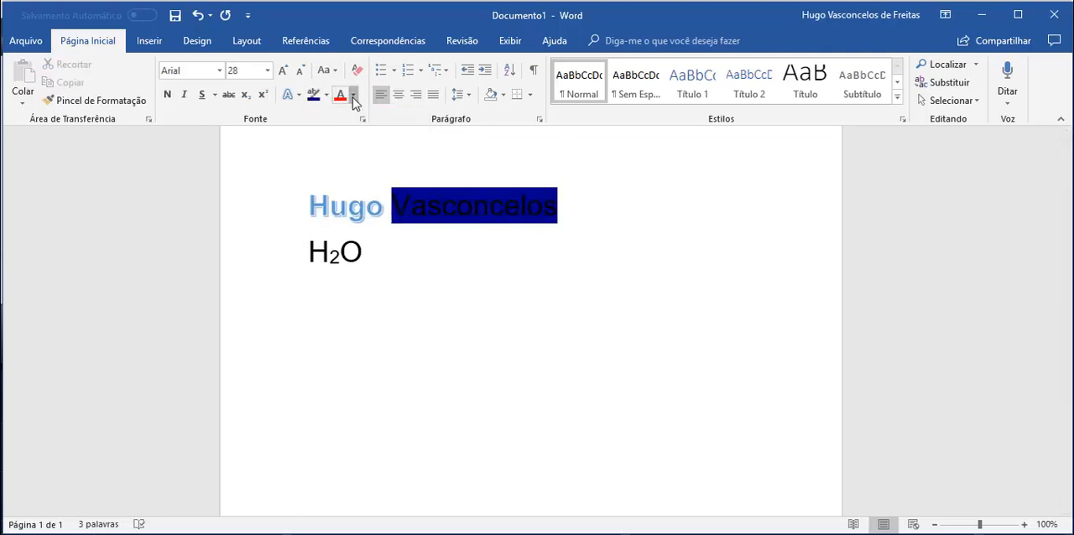
Step: Set the font colour of the whole highlighted surname to white
left_click(353, 94)
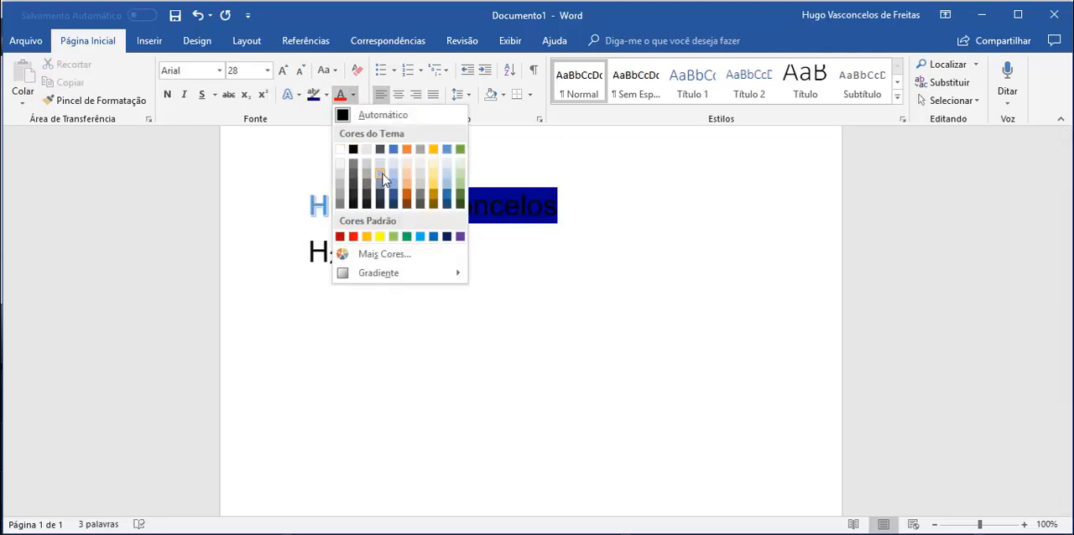
left_click(339, 149)
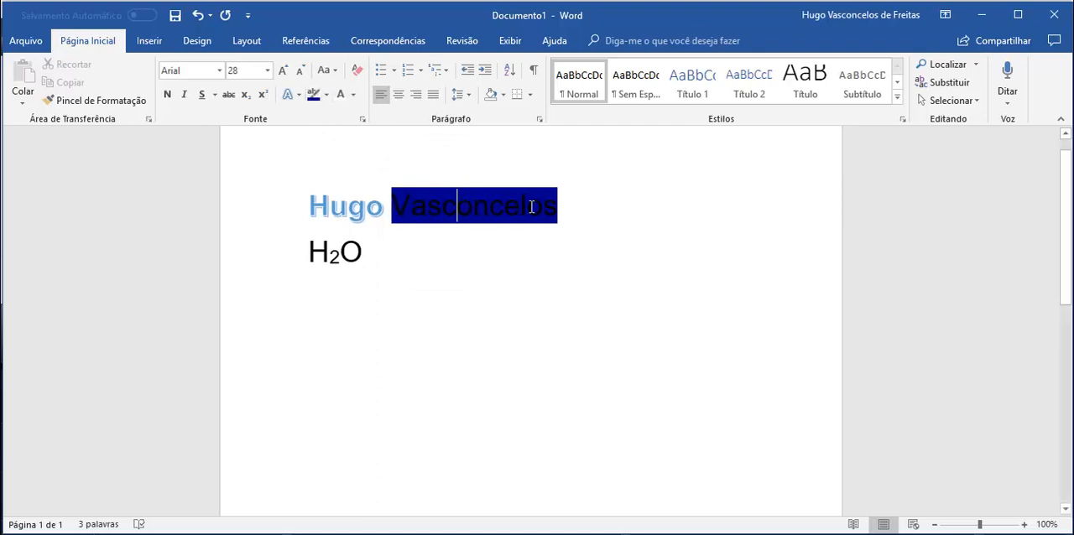
left_click_drag(518, 203, 393, 204)
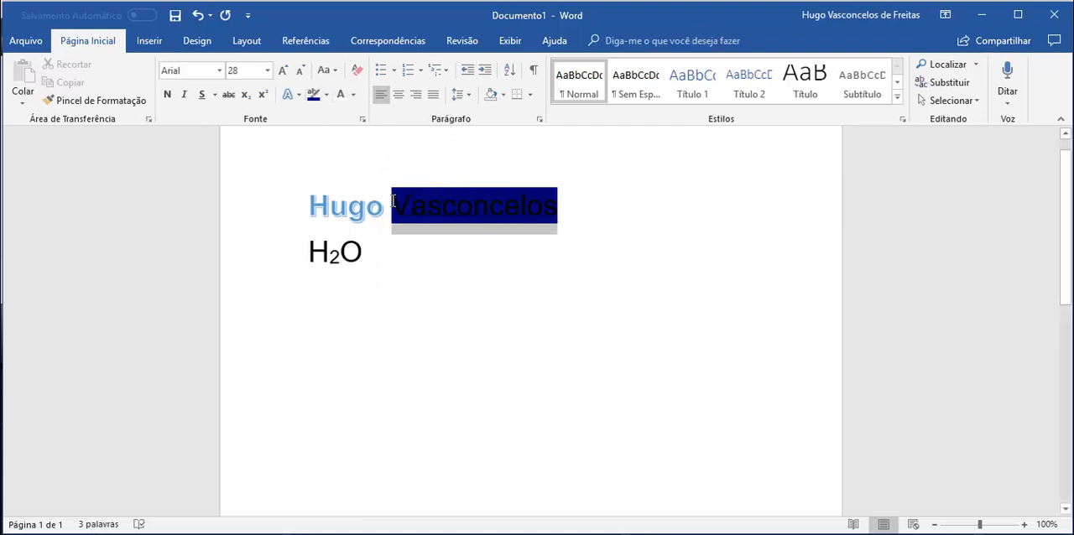
left_click(353, 94)
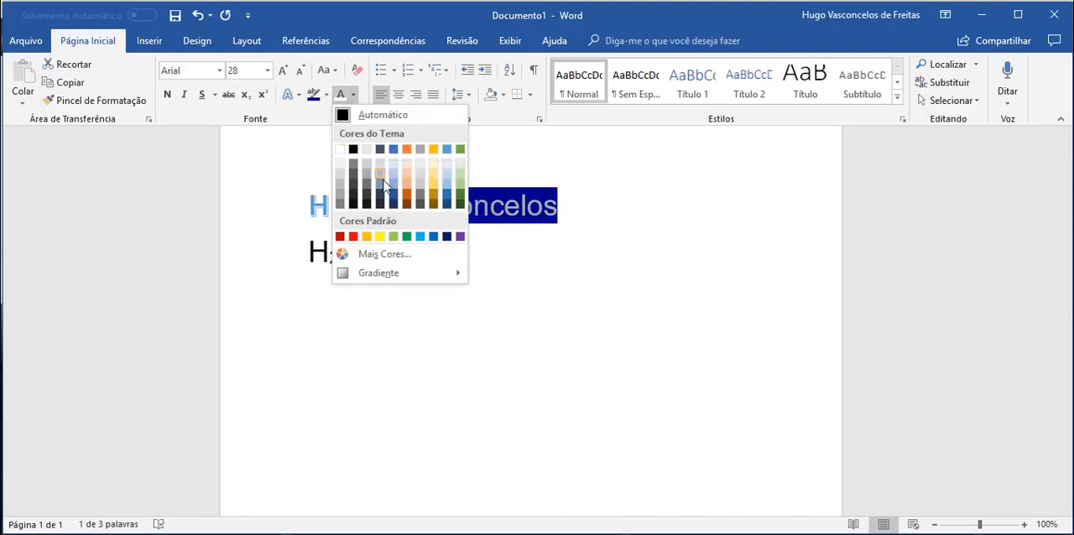
left_click(340, 150)
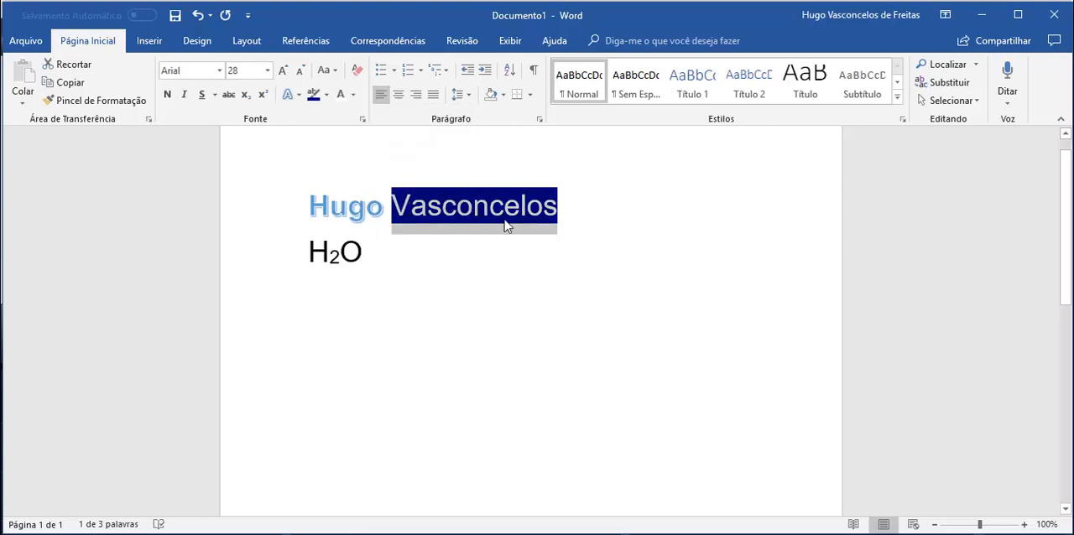
left_click(637, 229)
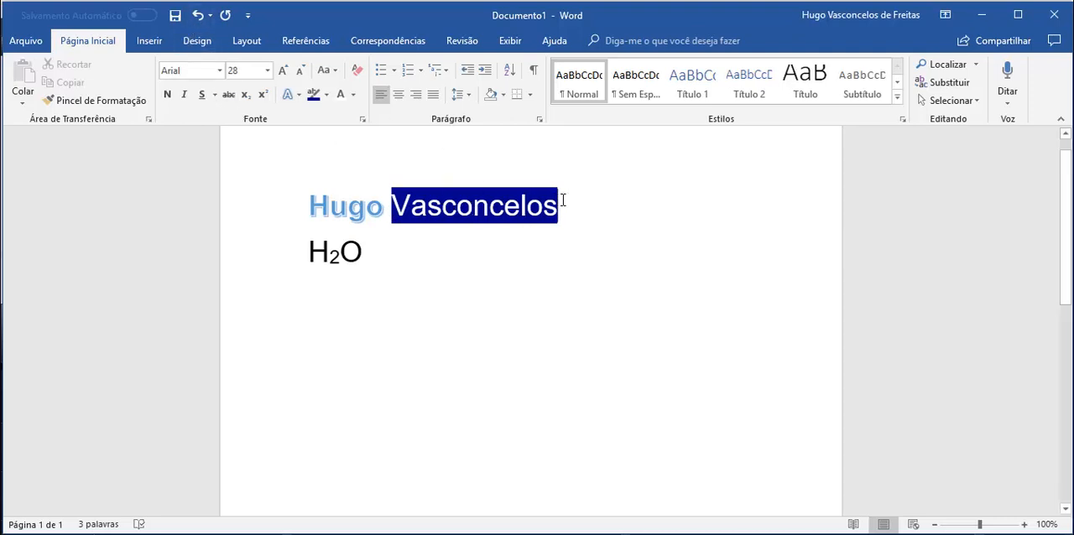
Step: Clear all formatting from the highlighted surname on the first line
left_click_drag(562, 200, 396, 195)
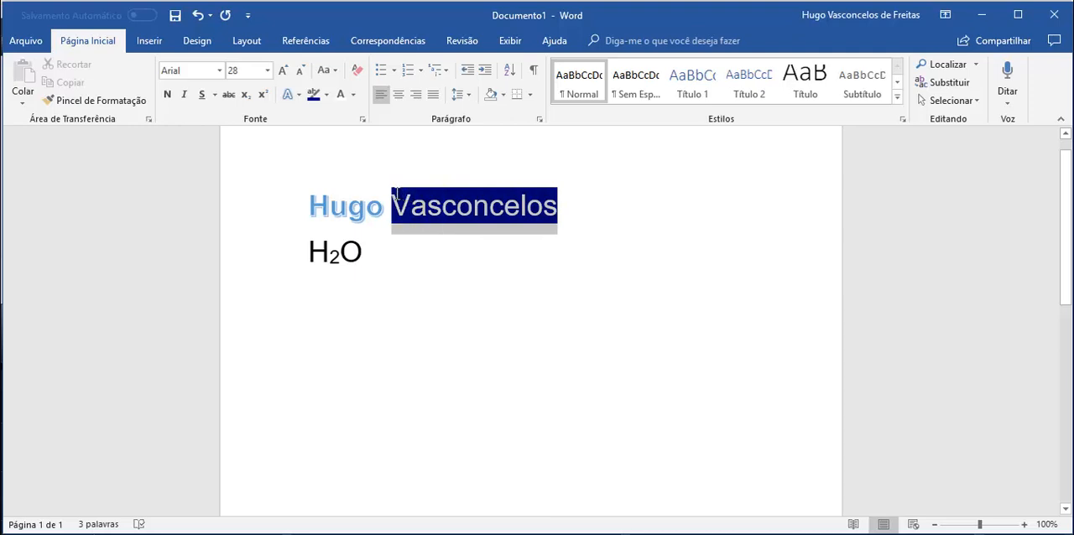
left_click(358, 74)
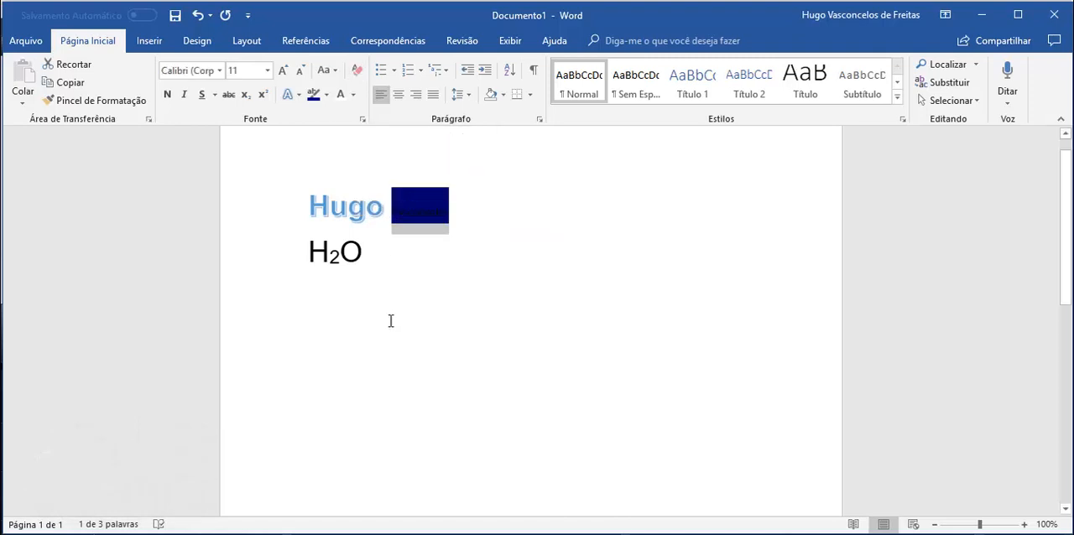
left_click(404, 252)
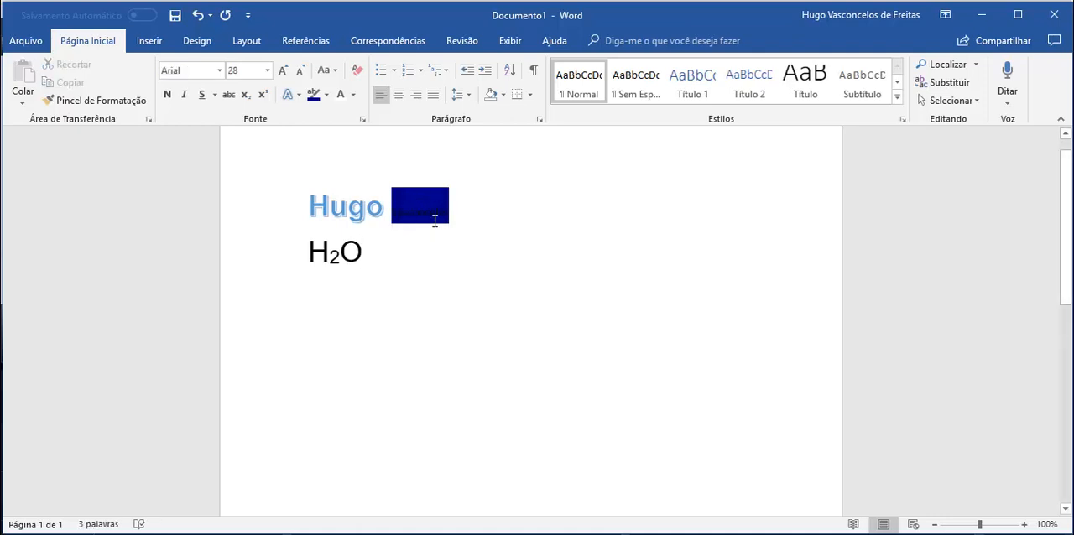
Step: Remove the dark blue highlight from the surname by setting its highlight to no colour
mouse_move(397, 216)
left_mouse_down()
mouse_move(387, 216)
mouse_move(463, 213)
mouse_move(377, 215)
left_mouse_up()
left_click(326, 94)
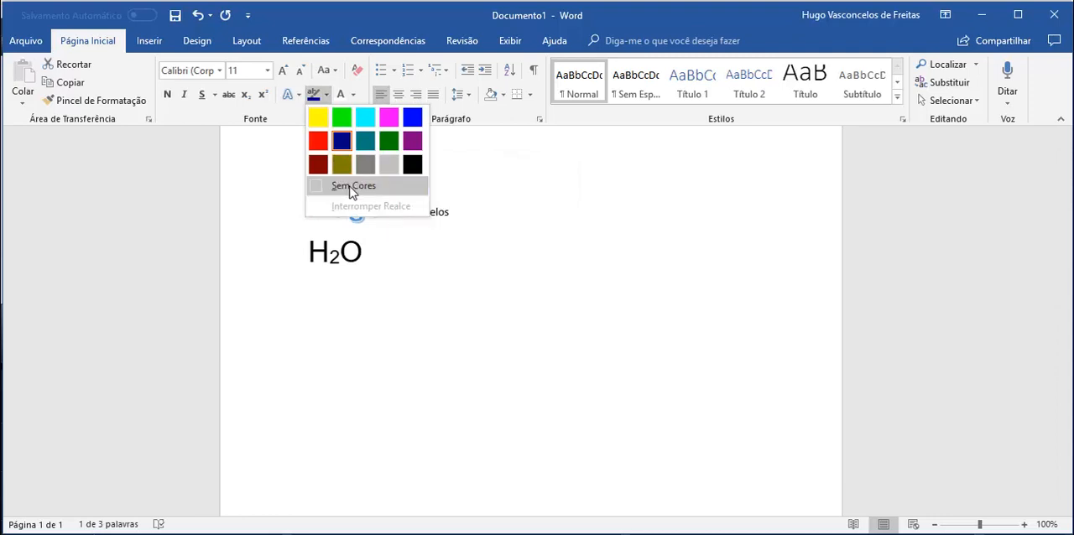
left_click(352, 186)
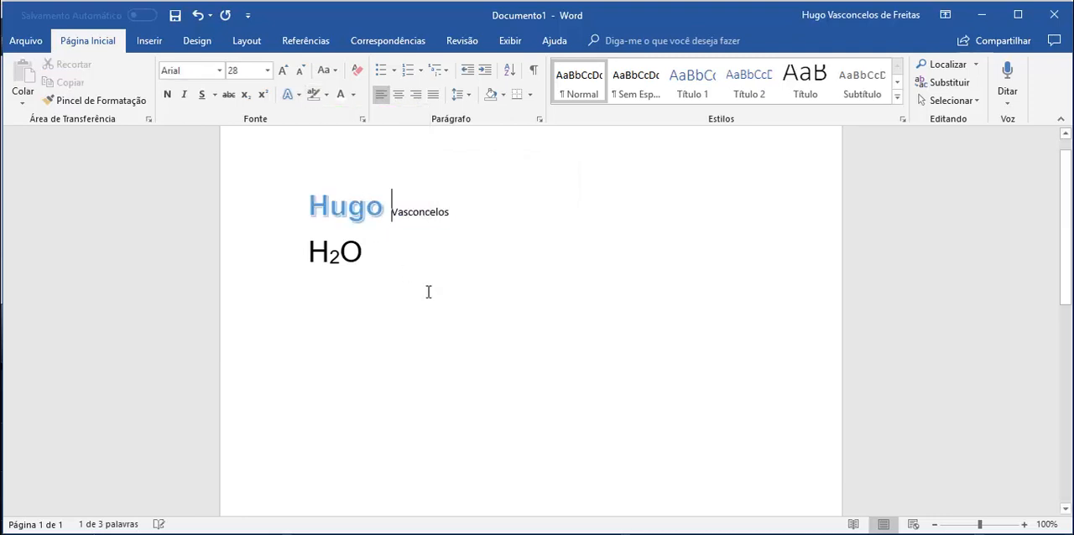
key("Right")
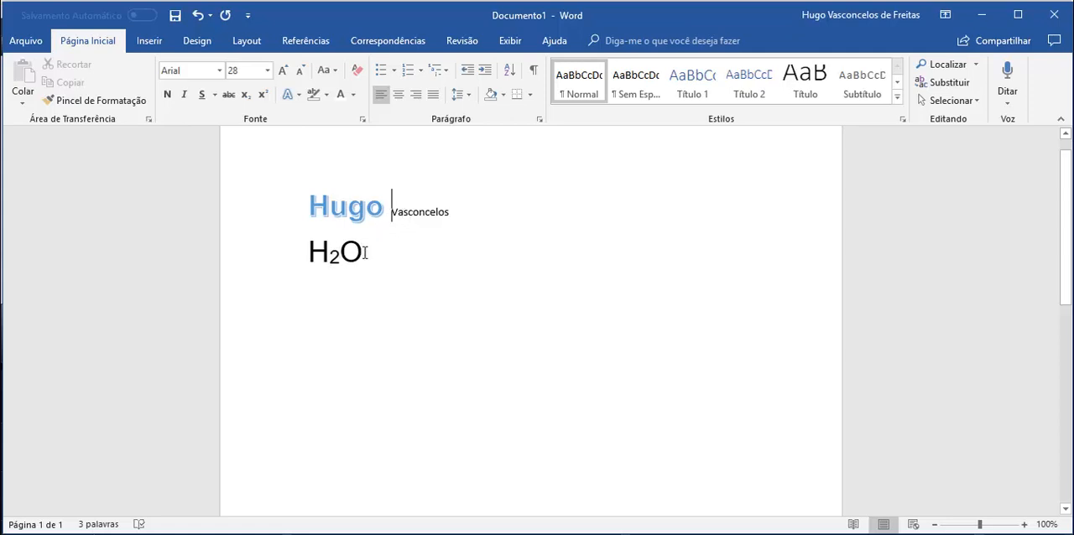
Step: Copy the formatting of the H2O line onto the surname with Format Painter
left_click_drag(365, 254, 319, 251)
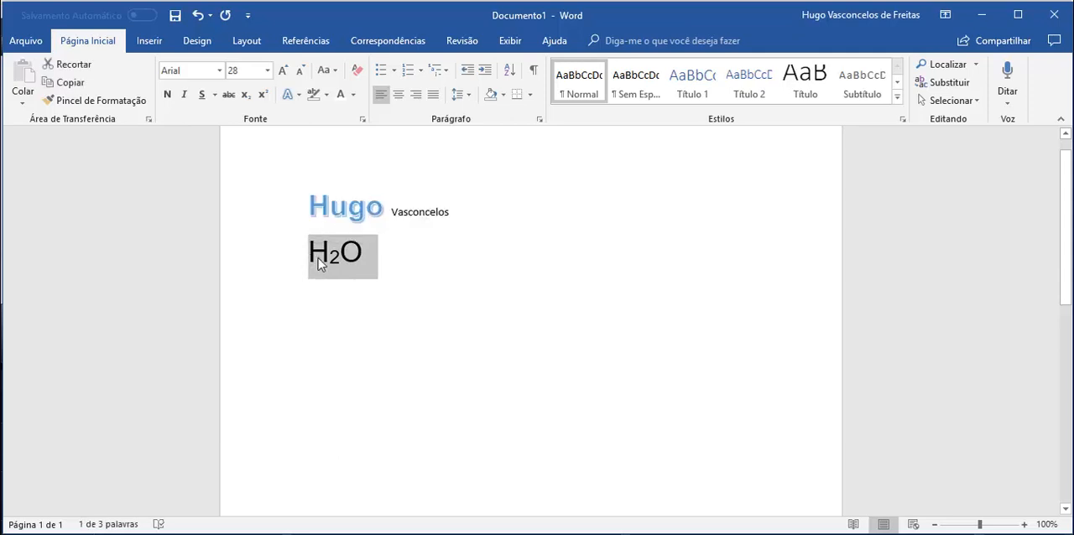
left_click(318, 251)
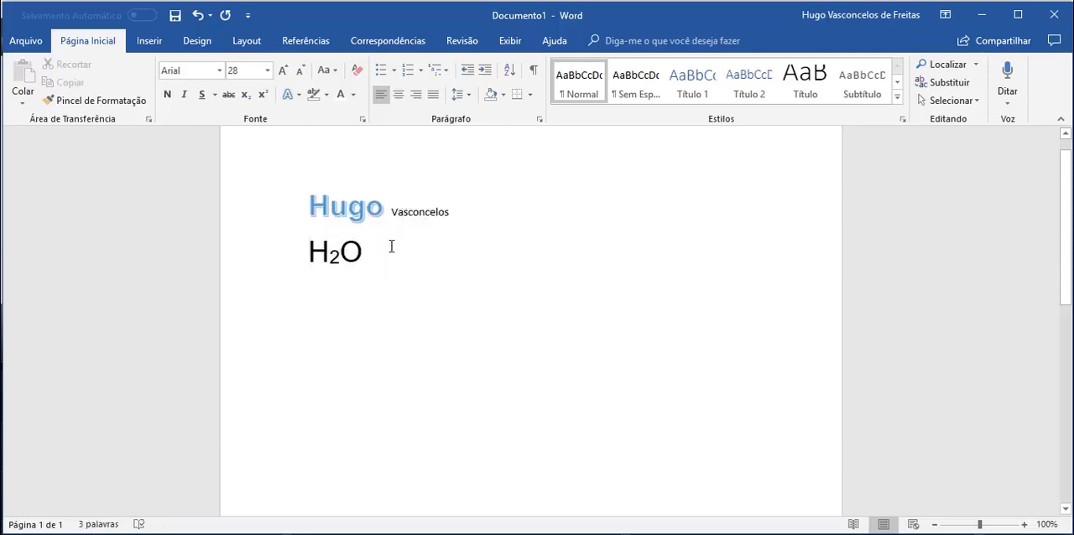
left_click_drag(331, 251, 318, 252)
double_click(316, 255)
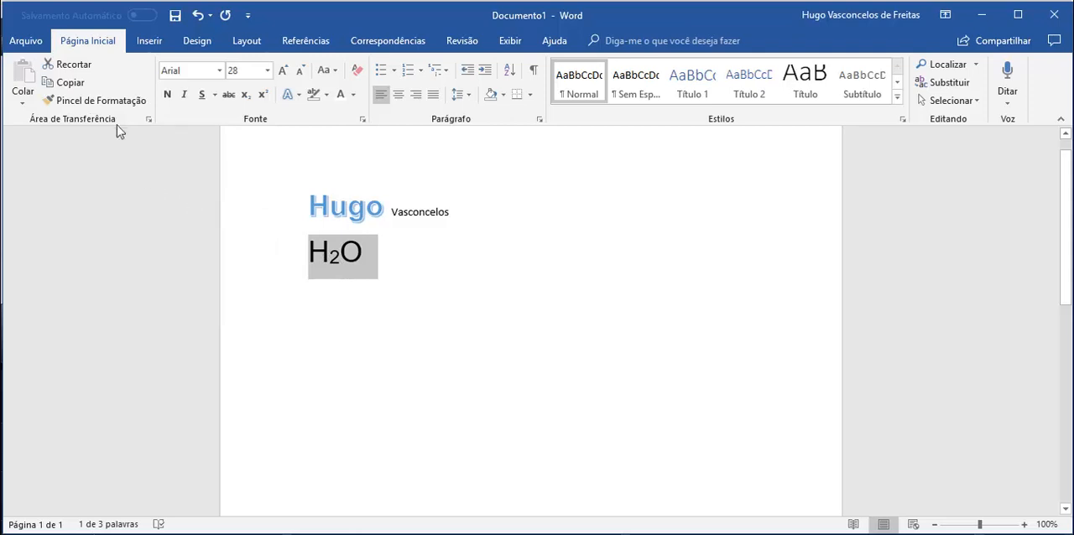
left_click(105, 103)
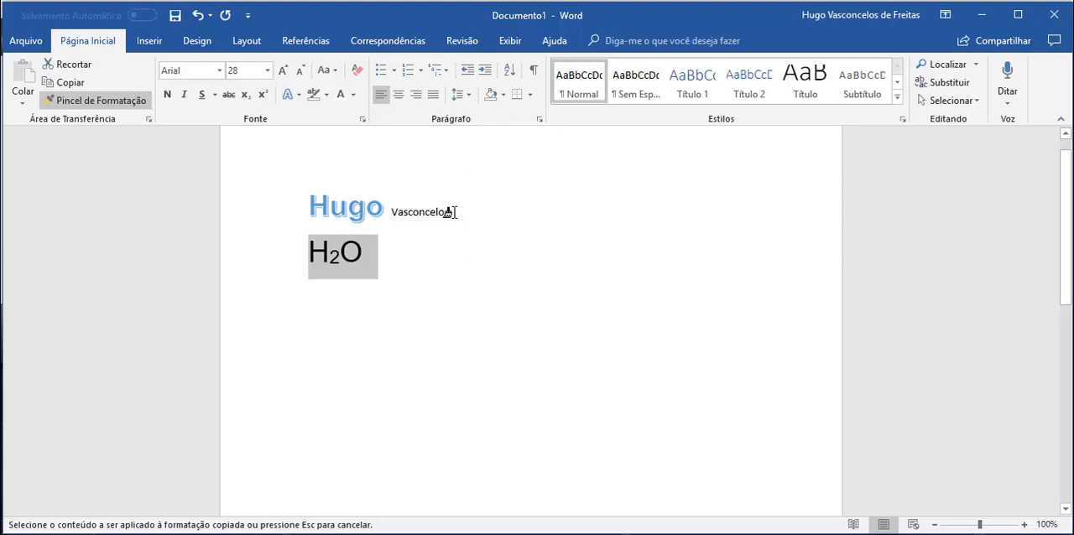
left_click_drag(453, 212, 386, 211)
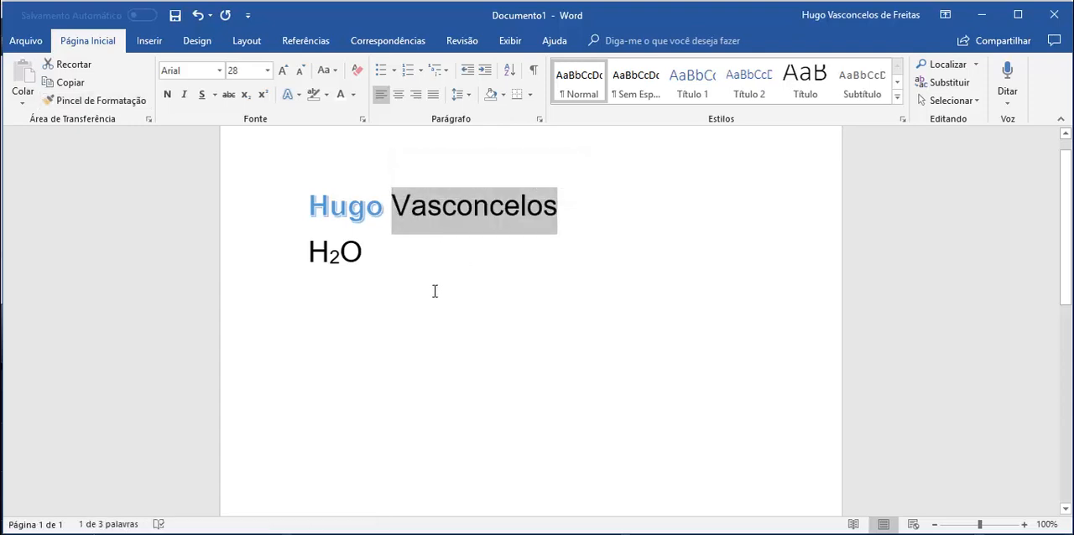
left_click(407, 248)
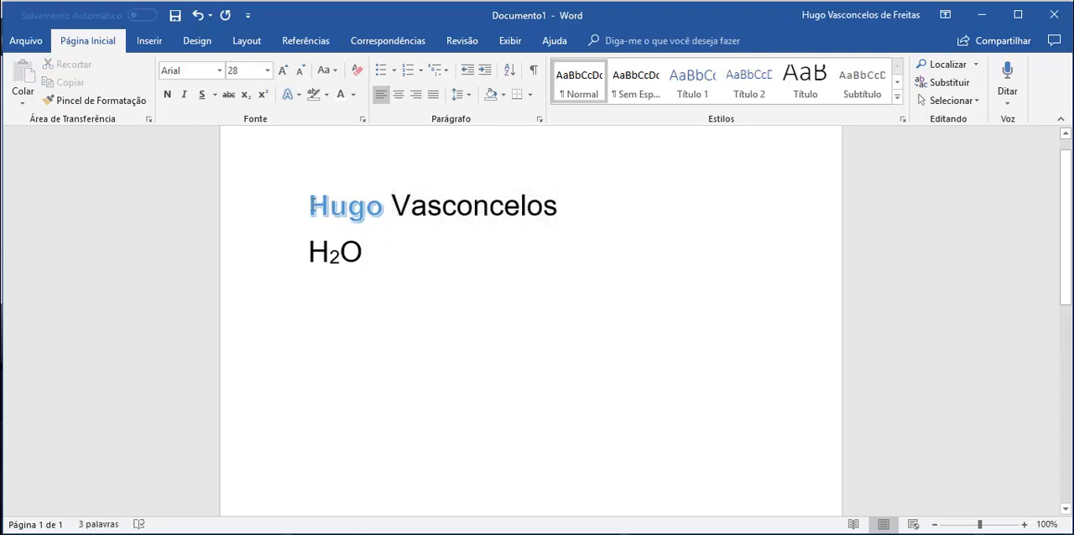
Step: Apply the first name's bold blue text-effect formatting to the H2O line with Format Painter
left_click_drag(312, 210, 383, 215)
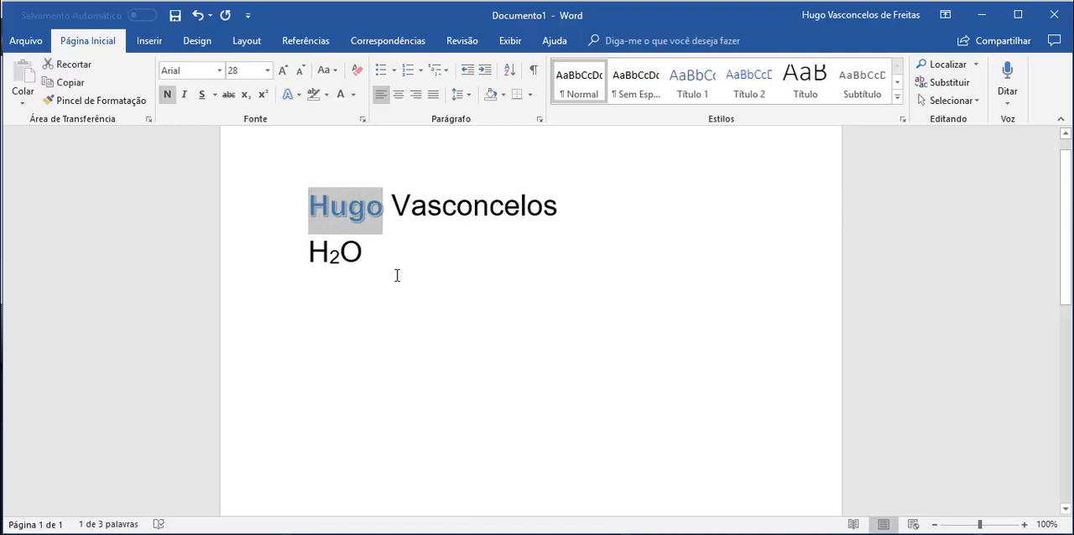
left_click(111, 100)
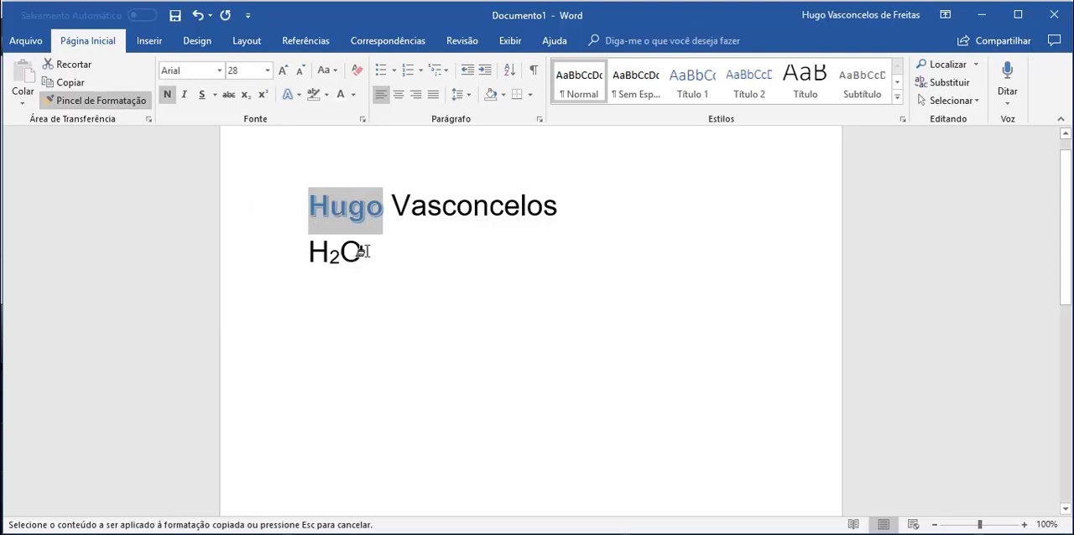
left_click_drag(361, 251, 307, 250)
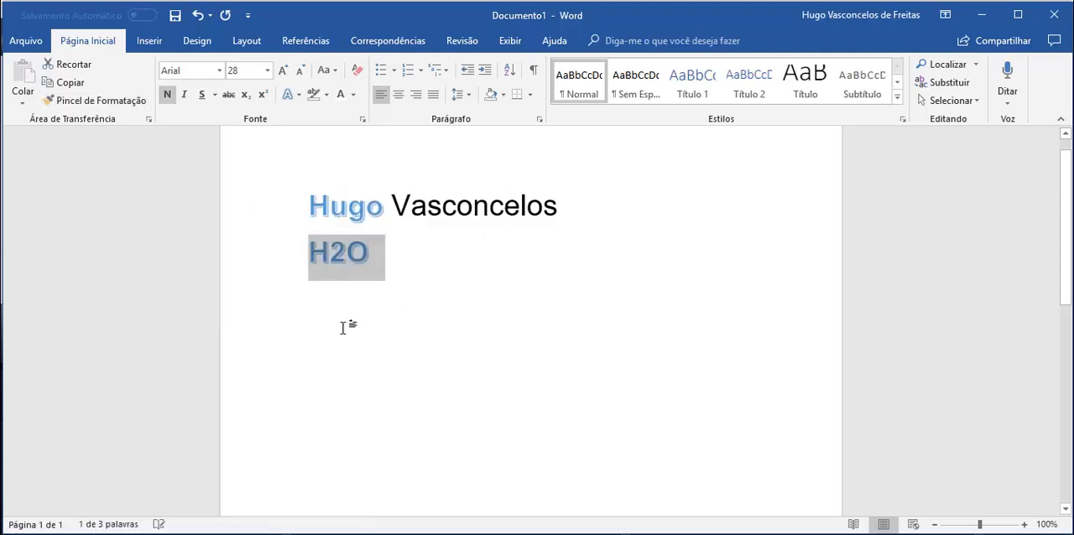
left_click(445, 287)
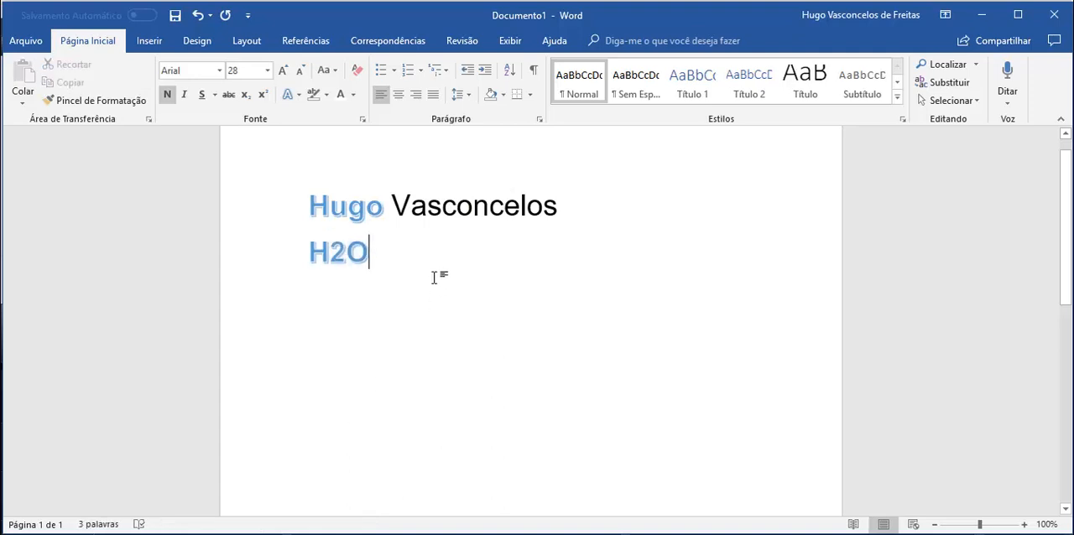
Step: Copy the surname and paste it on a new line below H2O
left_click_drag(555, 206, 391, 210)
key("ctrl+c")
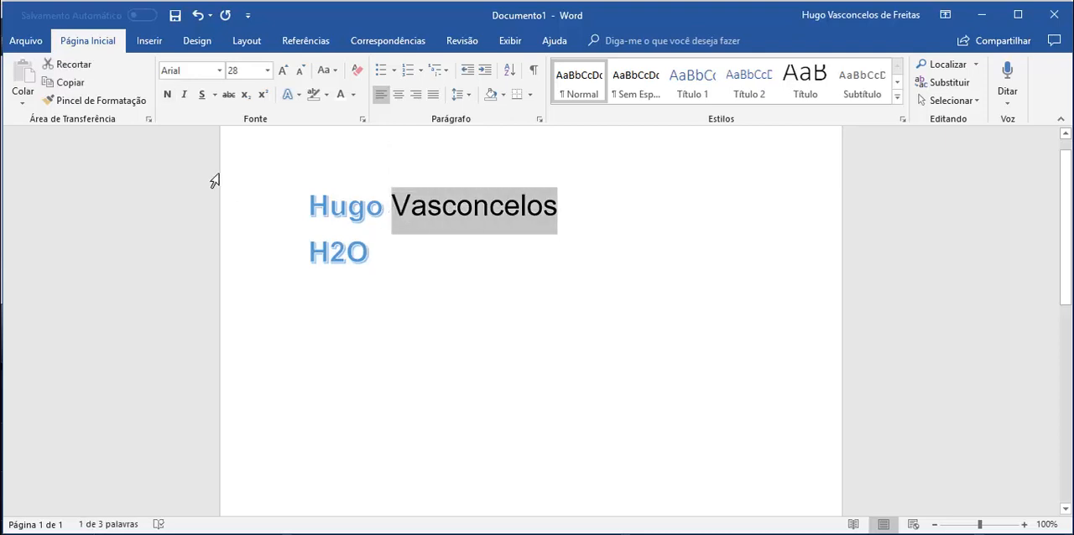
left_click(71, 84)
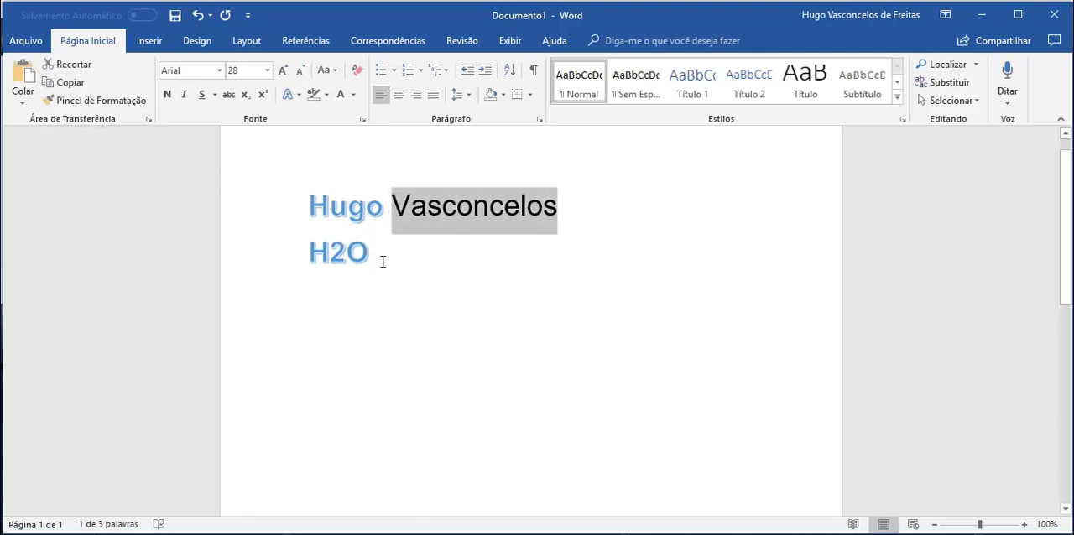
left_click(383, 262)
key("Return")
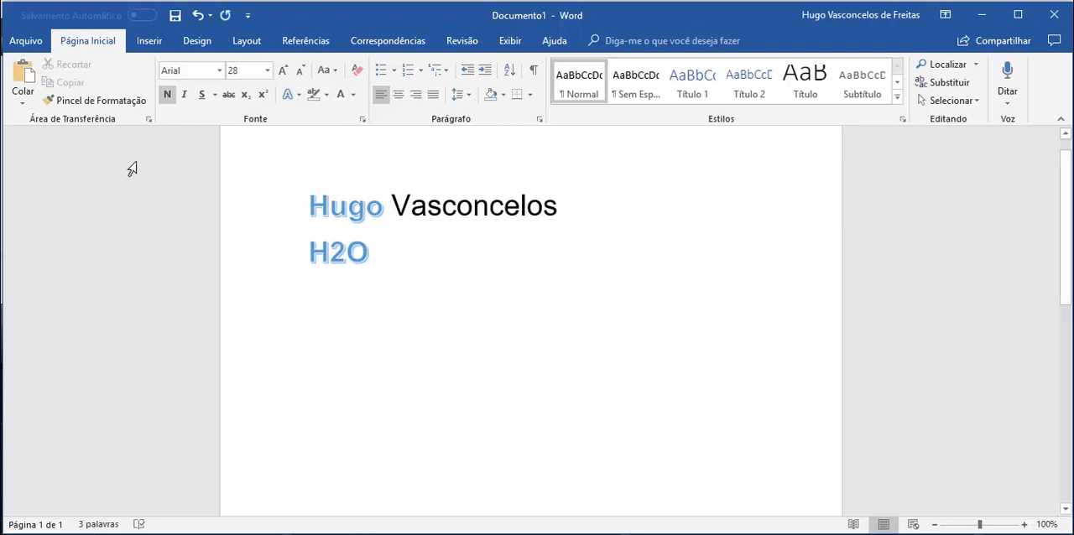
left_click(25, 78)
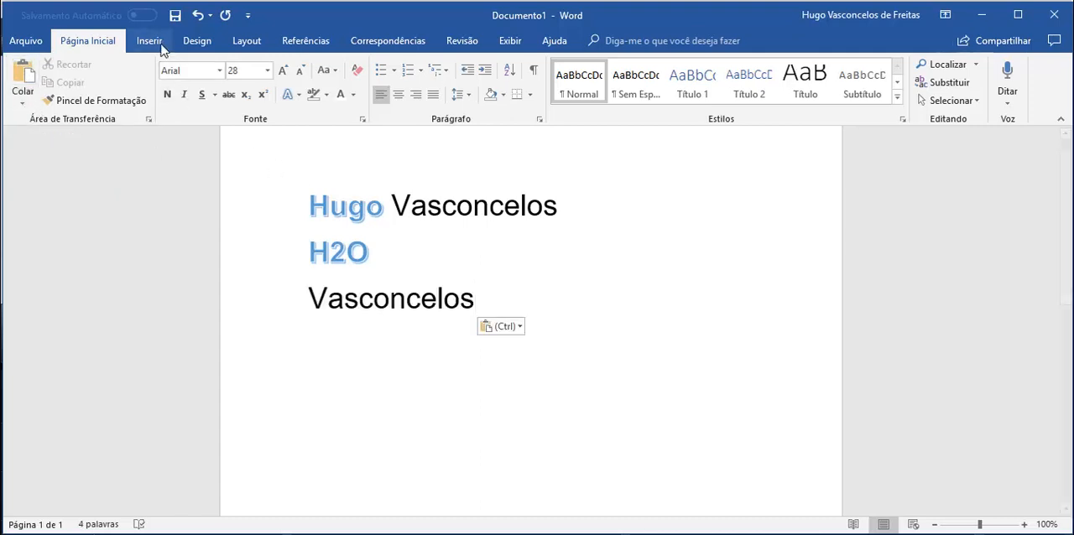
Step: Undo the last paste and view the available paste options without choosing one
left_click(196, 15)
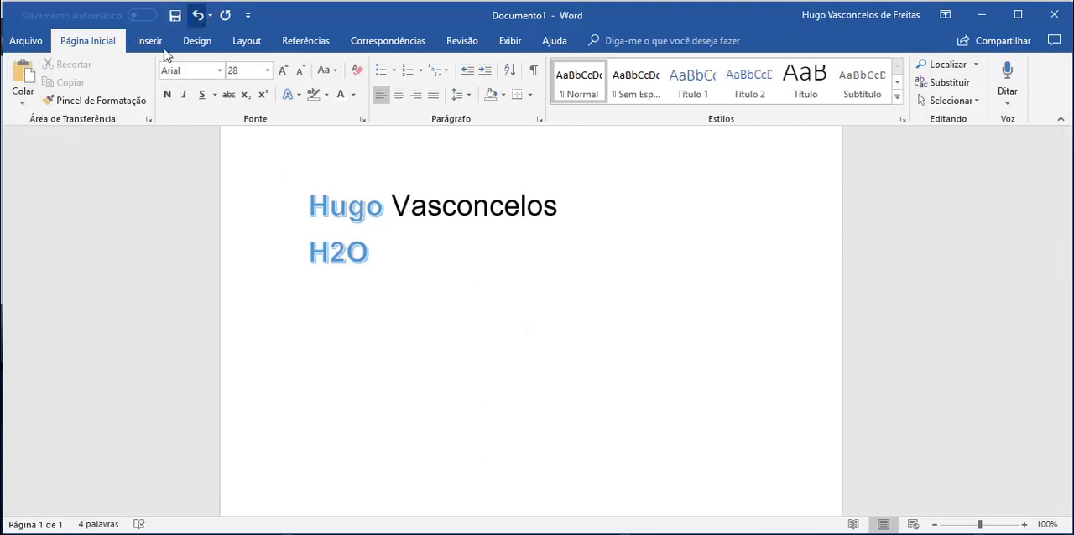
left_click(21, 105)
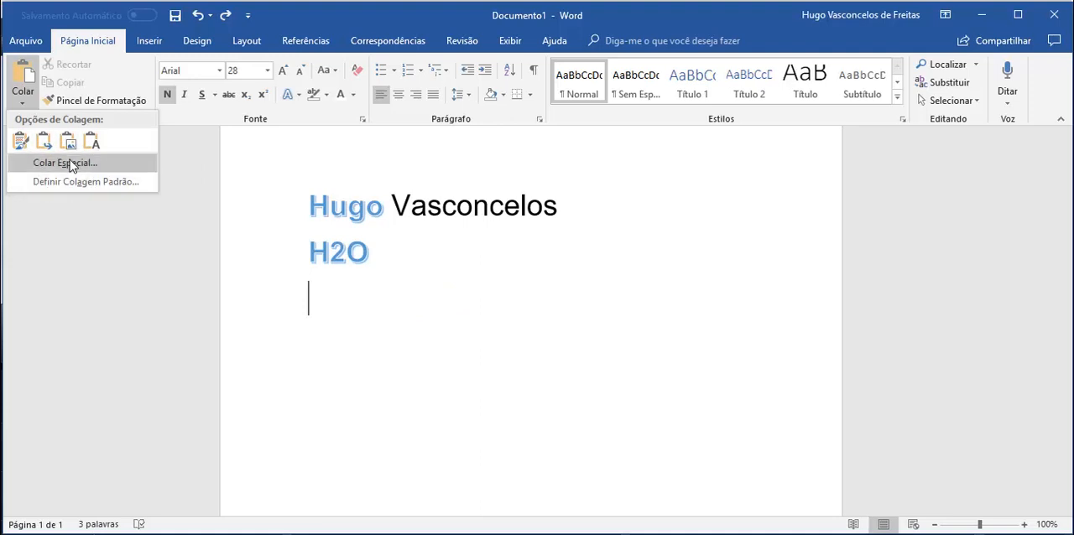
left_click(25, 103)
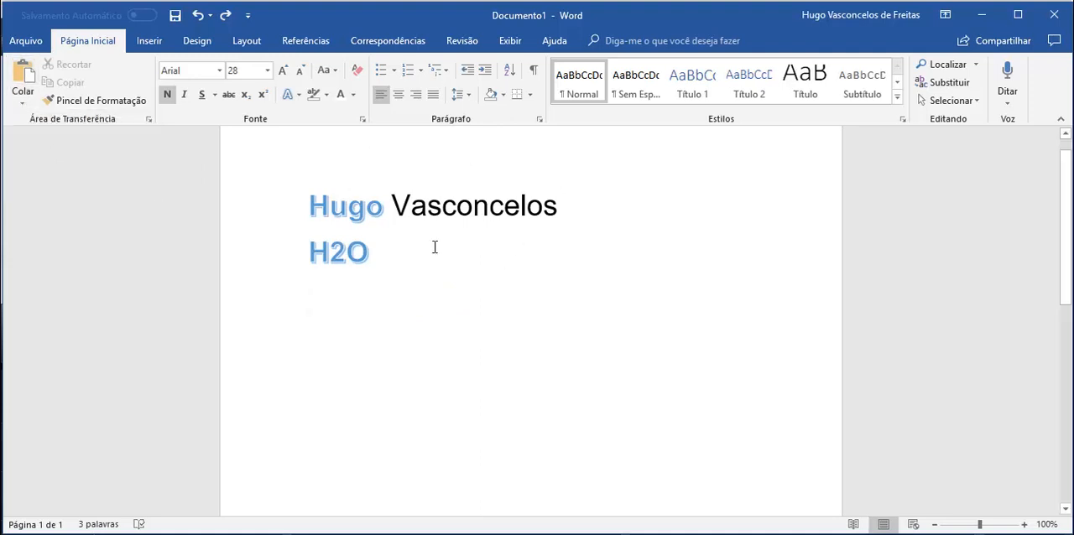